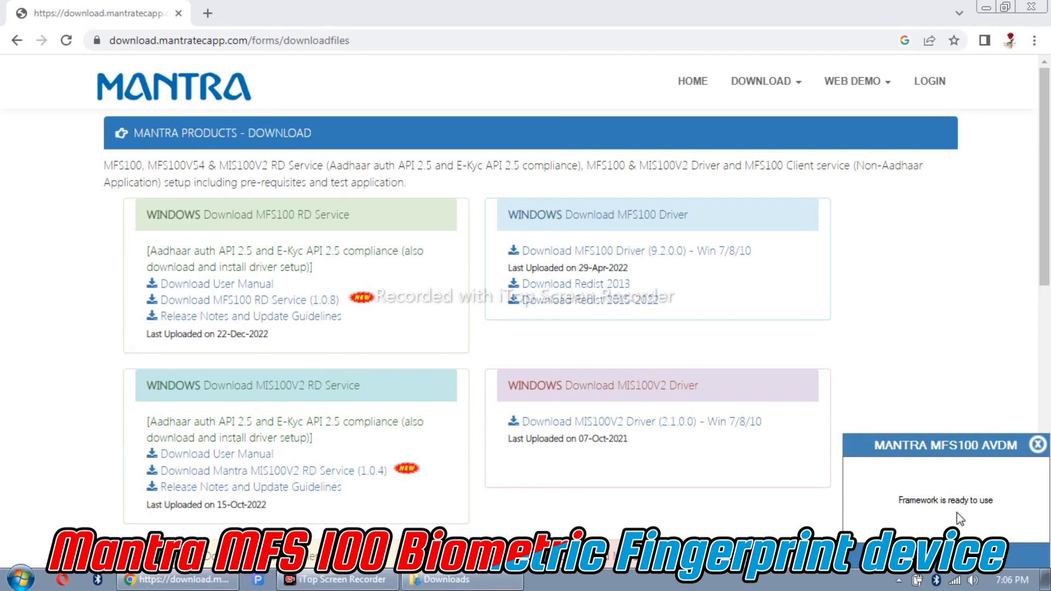
# Step: Open a new tab and go to Chrome's Settings page from the three-dot menu
pyautogui.click(208, 15)
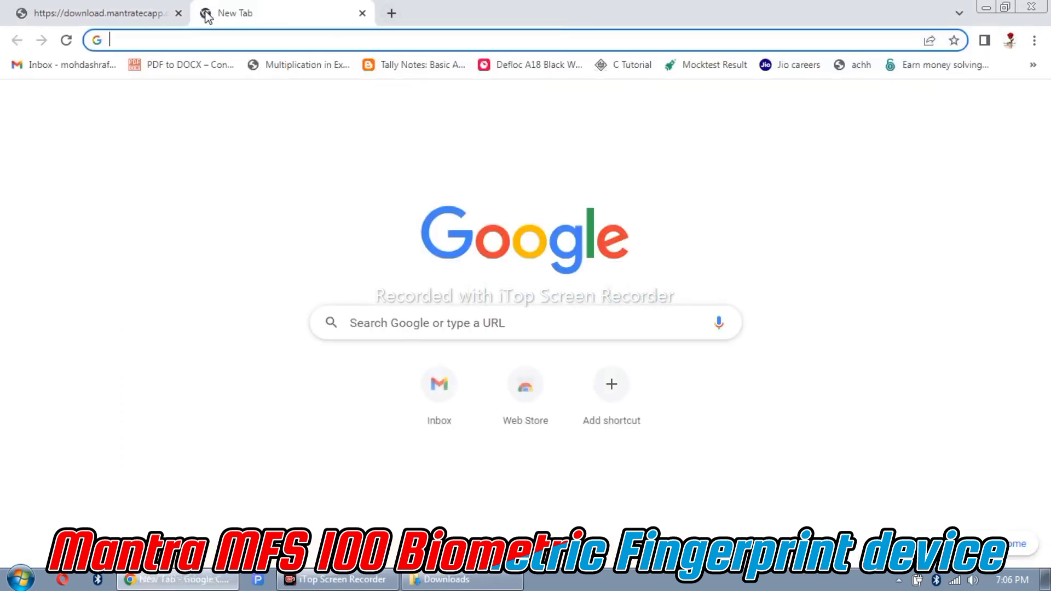
pyautogui.click(152, 39)
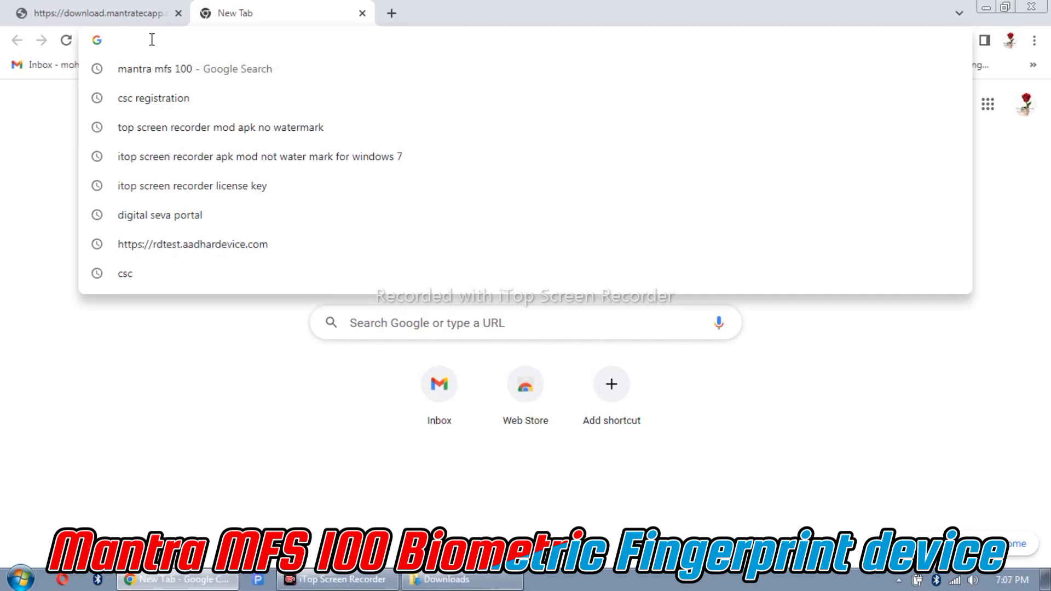
pyautogui.click(1034, 40)
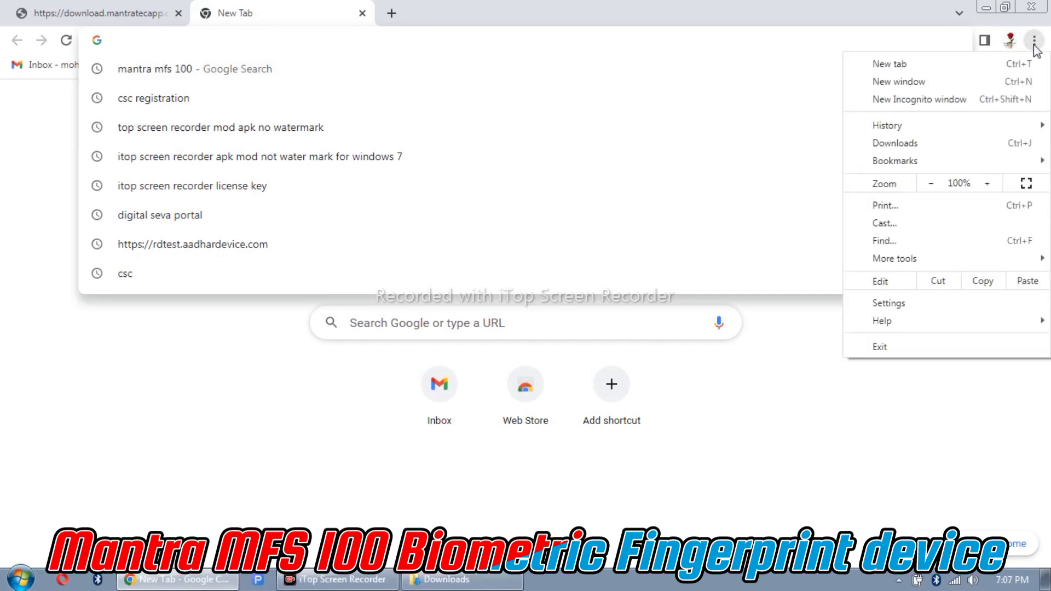
pyautogui.click(920, 304)
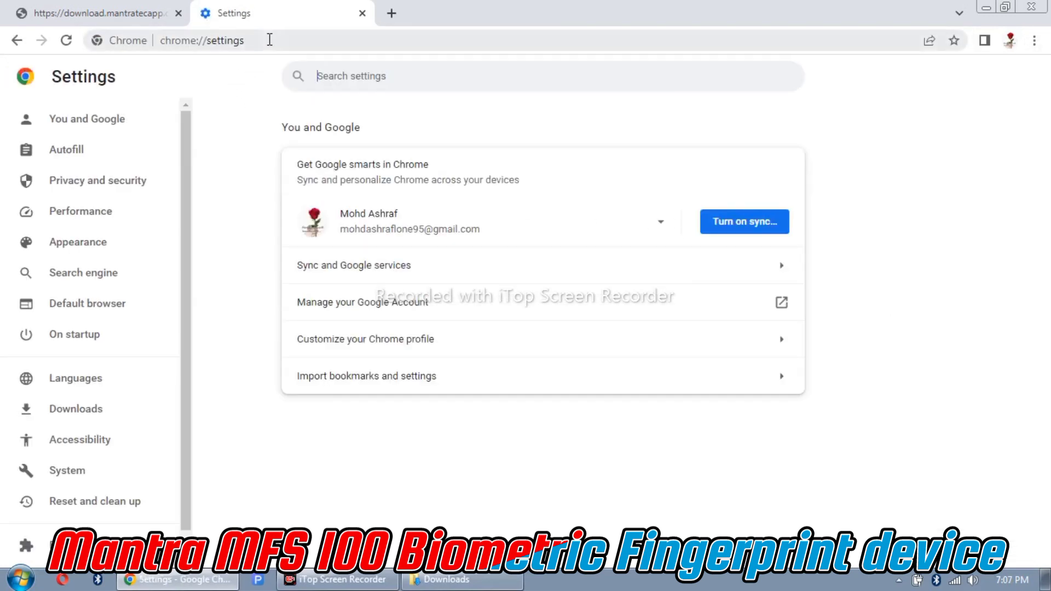
# Step: Go to chrome://flags and search the experiments for 'inv'
pyautogui.click(270, 40)
pyautogui.click(270, 40)
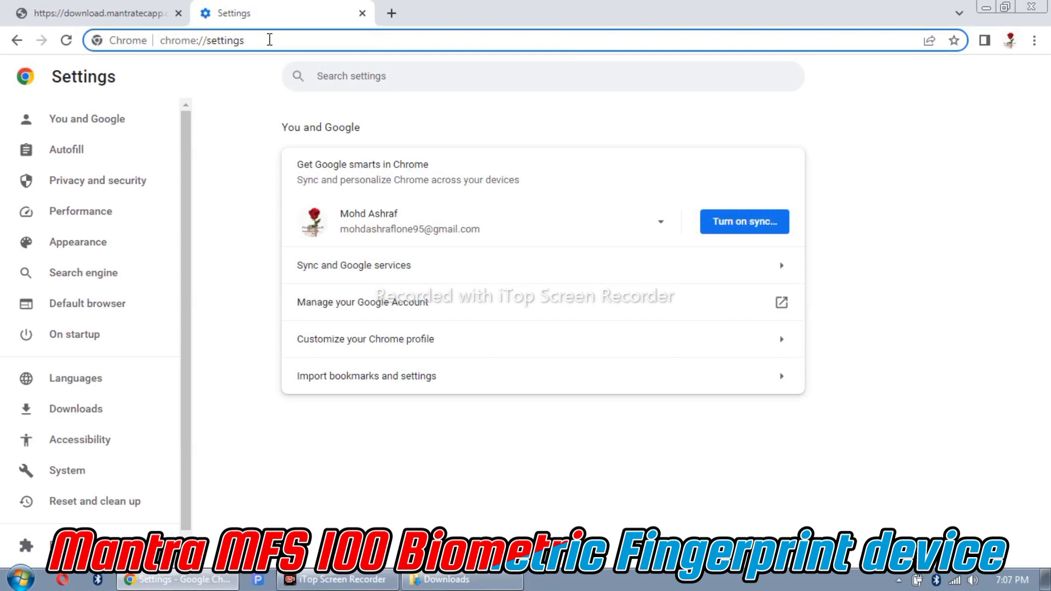
pyautogui.press('BackSpace')
pyautogui.press('BackSpace')
pyautogui.press('BackSpace')
pyautogui.press('BackSpace')
pyautogui.press('BackSpace')
pyautogui.press('BackSpace')
pyautogui.press('BackSpace')
pyautogui.press('BackSpace')
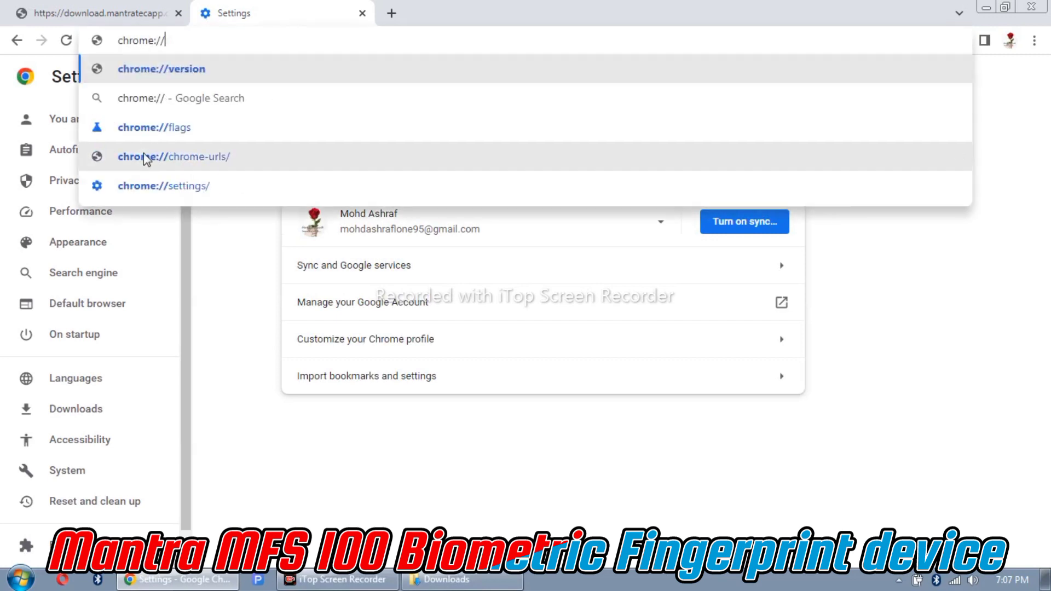
pyautogui.click(172, 130)
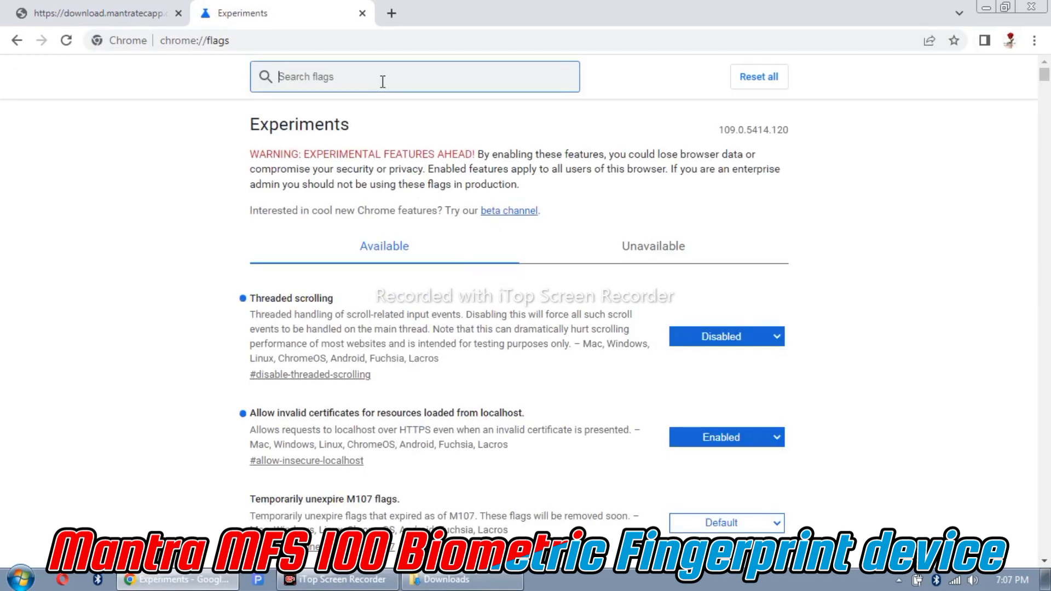
pyautogui.write('i')
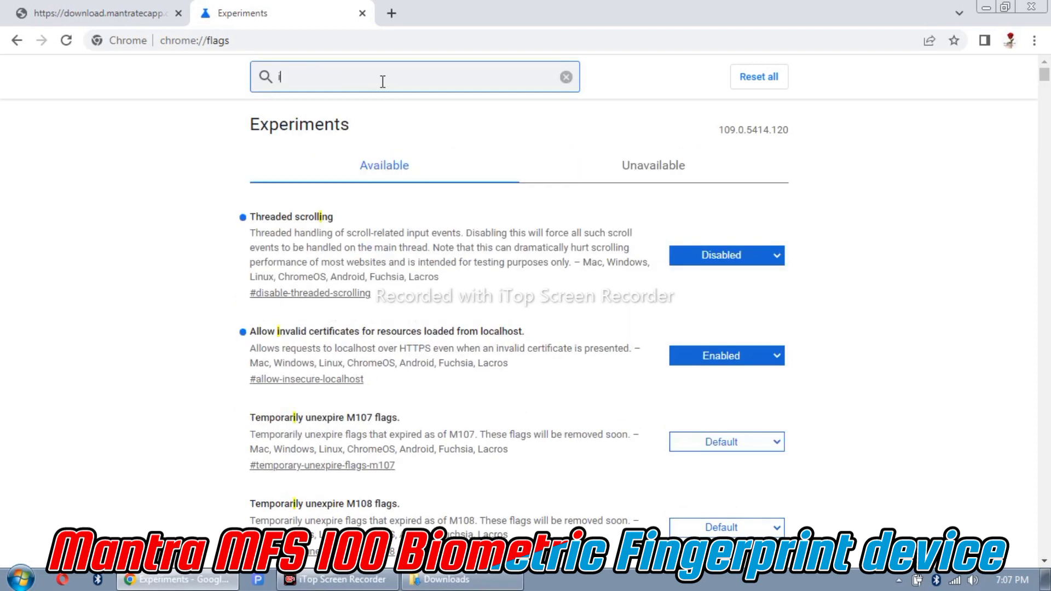
pyautogui.write('nv')
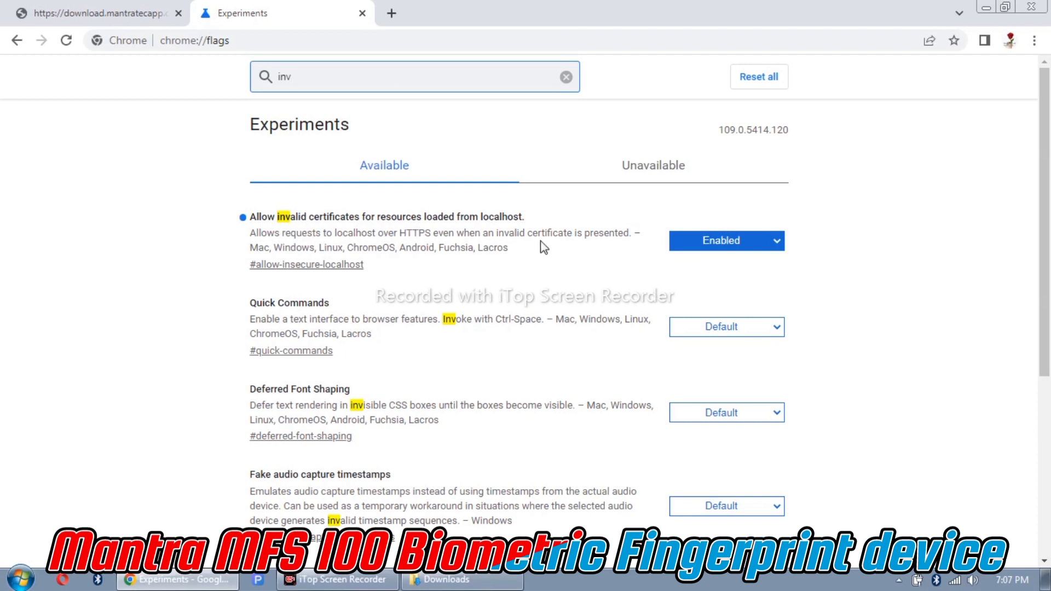
# Step: Set 'Allow invalid certificates for resources loaded from localhost' to Enabled and relaunch Chrome
pyautogui.click(774, 240)
pyautogui.click(758, 281)
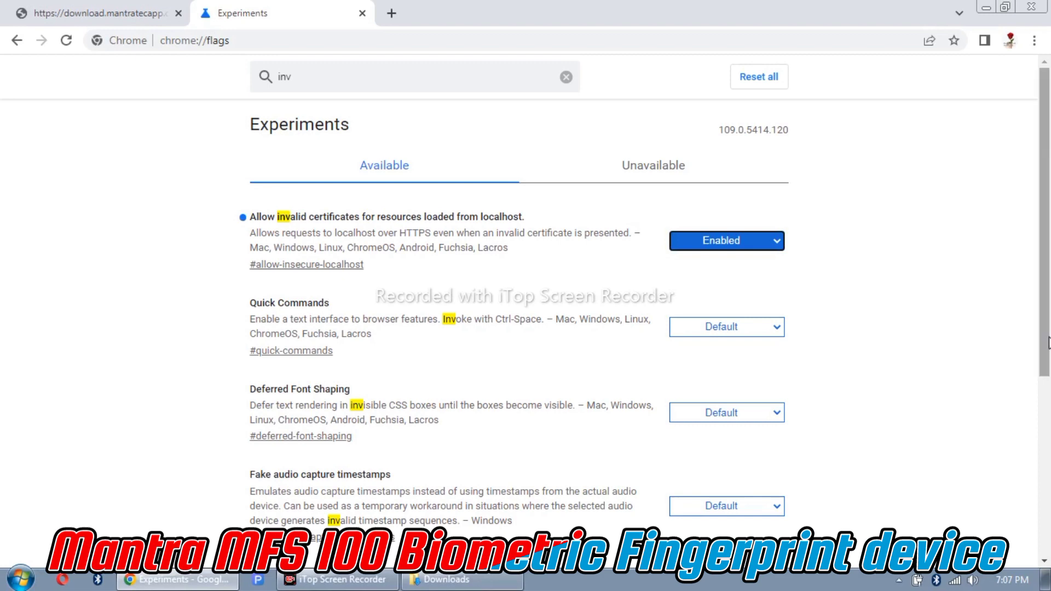
pyautogui.moveTo(1048, 342); pyautogui.dragTo(1049, 372)
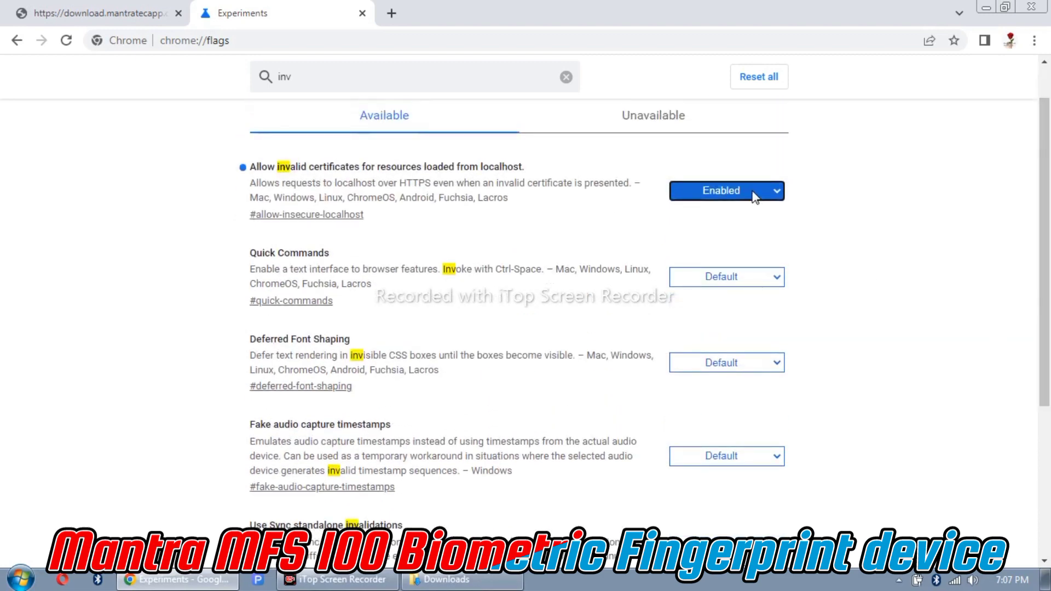
pyautogui.click(754, 196)
pyautogui.click(737, 207)
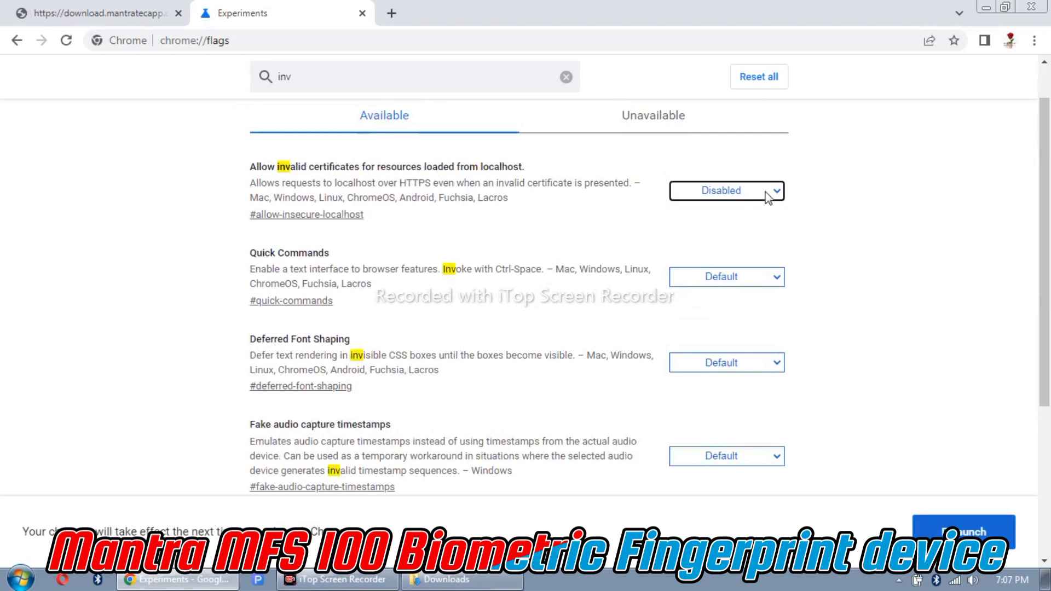
pyautogui.click(768, 197)
pyautogui.click(749, 222)
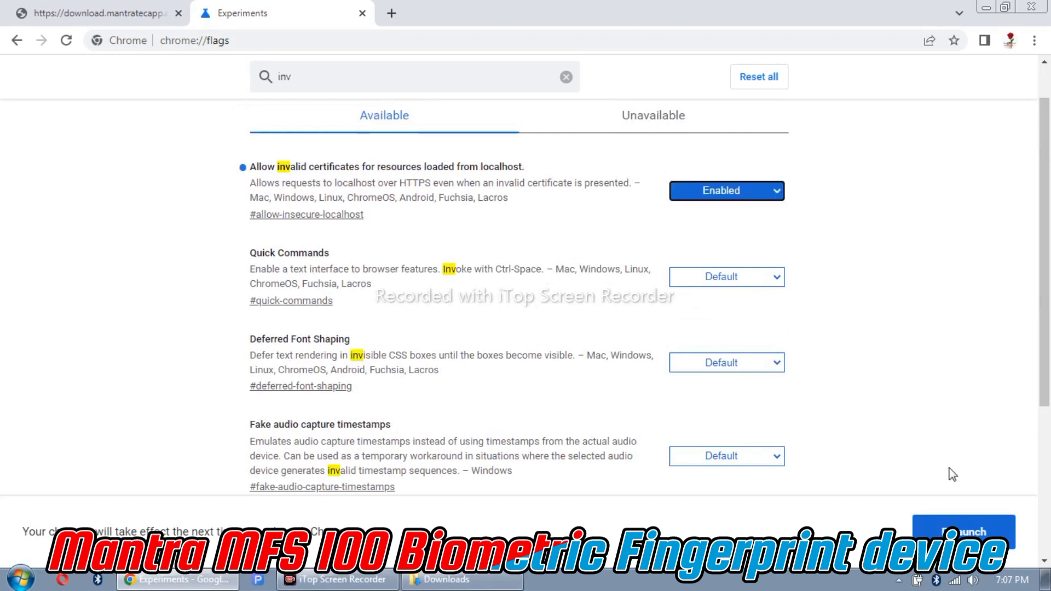
pyautogui.click(969, 533)
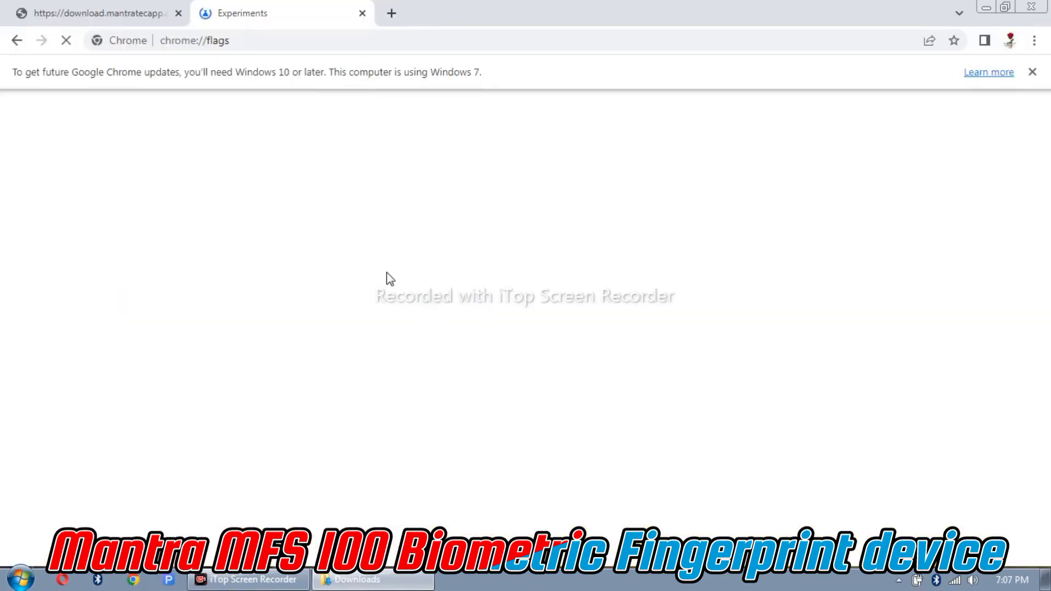
# Step: Close the Experiments tab and enter 'rdtest.aad' in a new tab's address bar
pyautogui.click(361, 15)
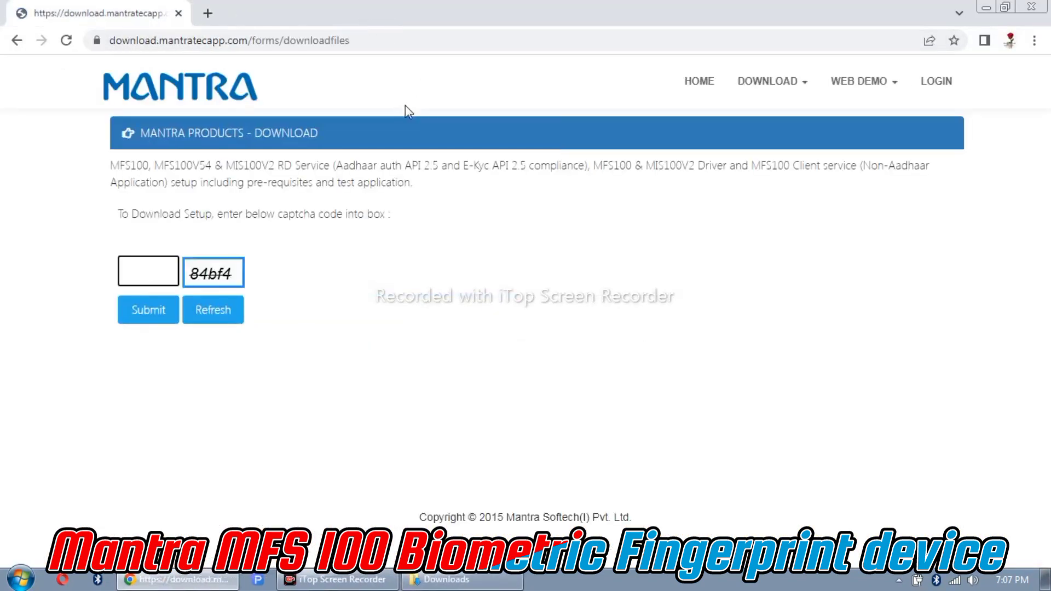
pyautogui.click(208, 15)
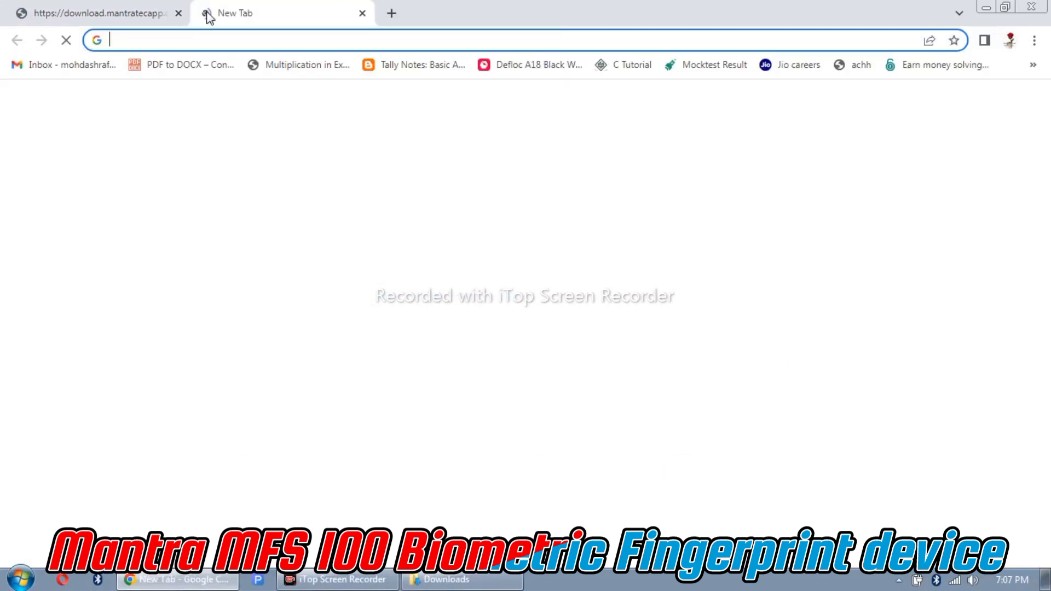
pyautogui.click(200, 40)
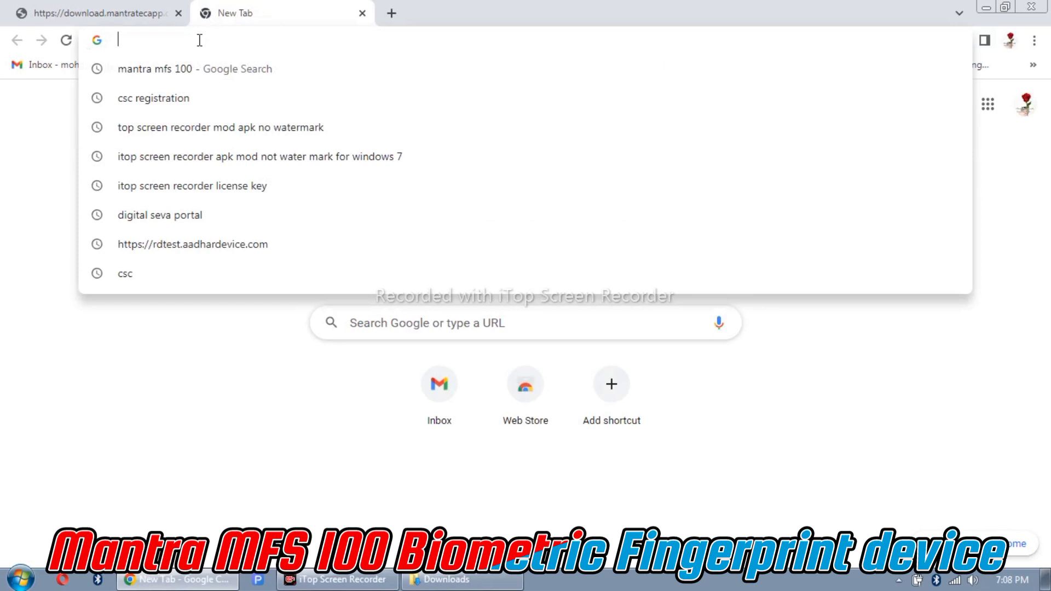
pyautogui.write('test.ad')
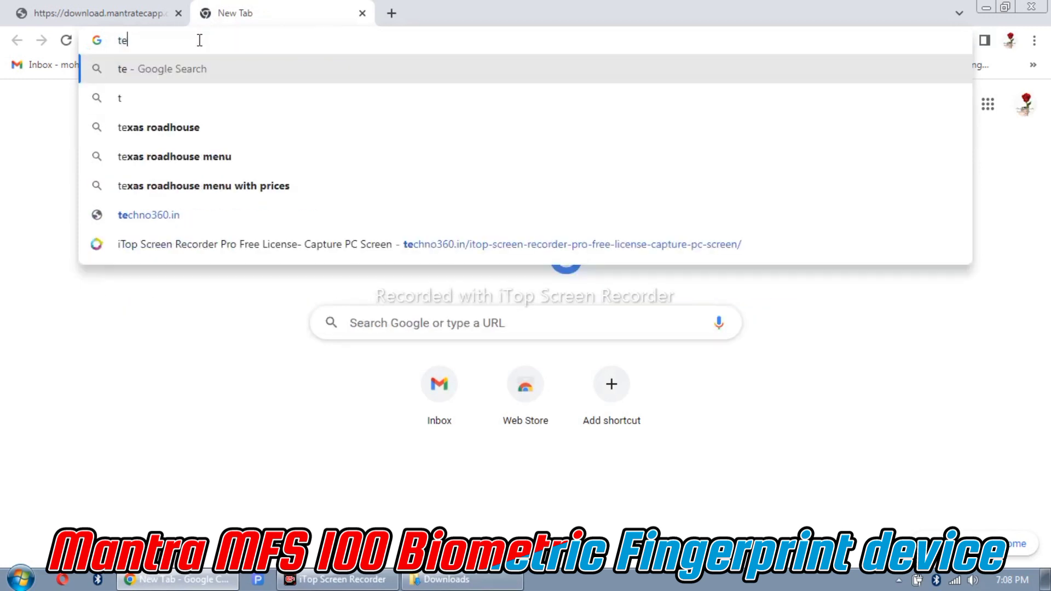
pyautogui.press('BackSpace')
pyautogui.press('BackSpace')
pyautogui.press('BackSpace')
pyautogui.press('BackSpace')
pyautogui.press('BackSpace')
pyautogui.press('BackSpace')
pyautogui.press('BackSpace')
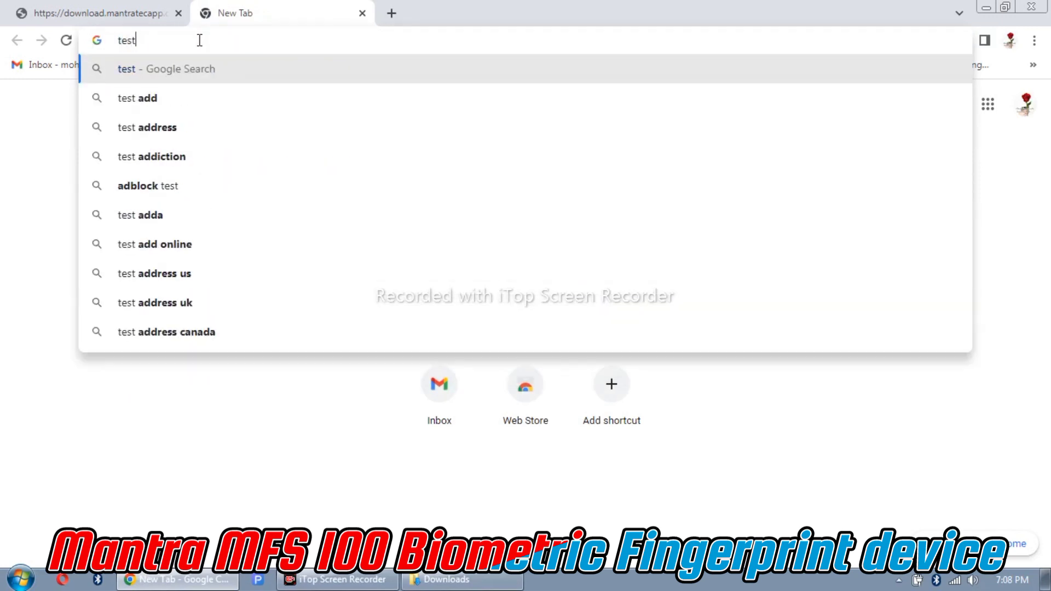
pyautogui.write('rdt')
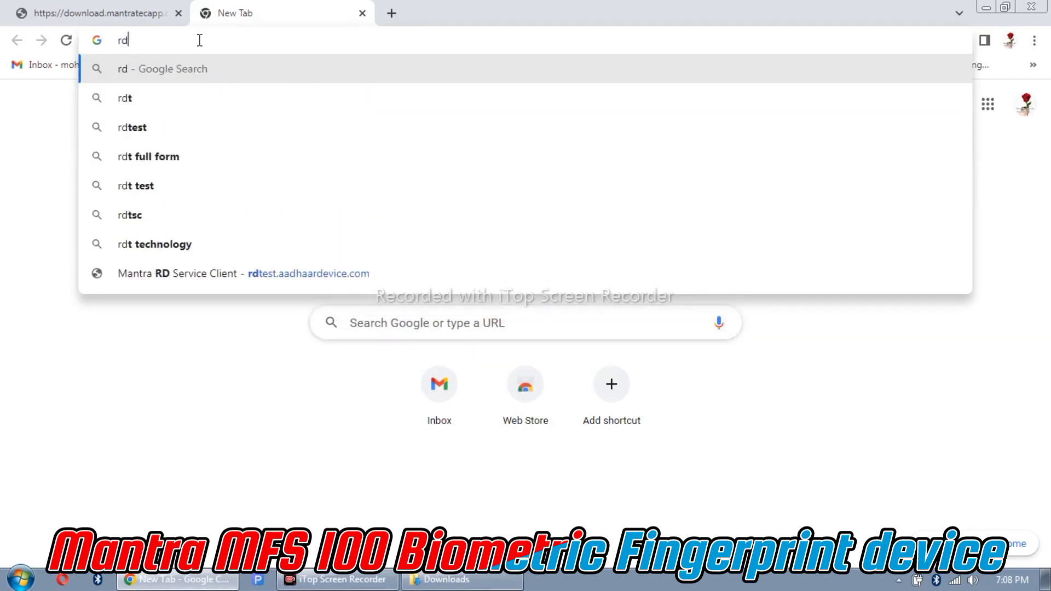
pyautogui.press('BackSpace')
pyautogui.write('te')
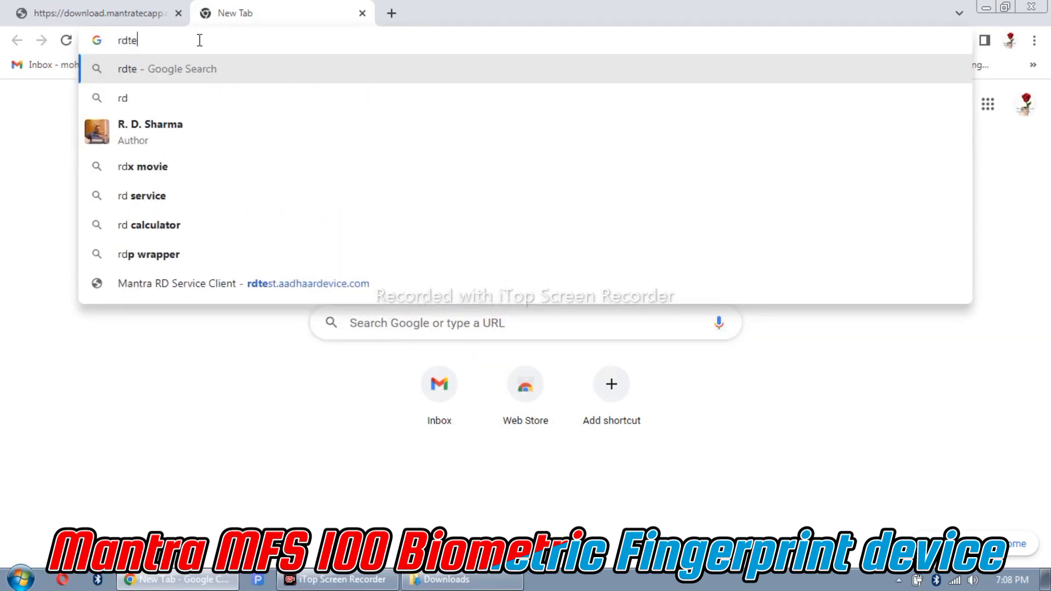
pyautogui.write('st')
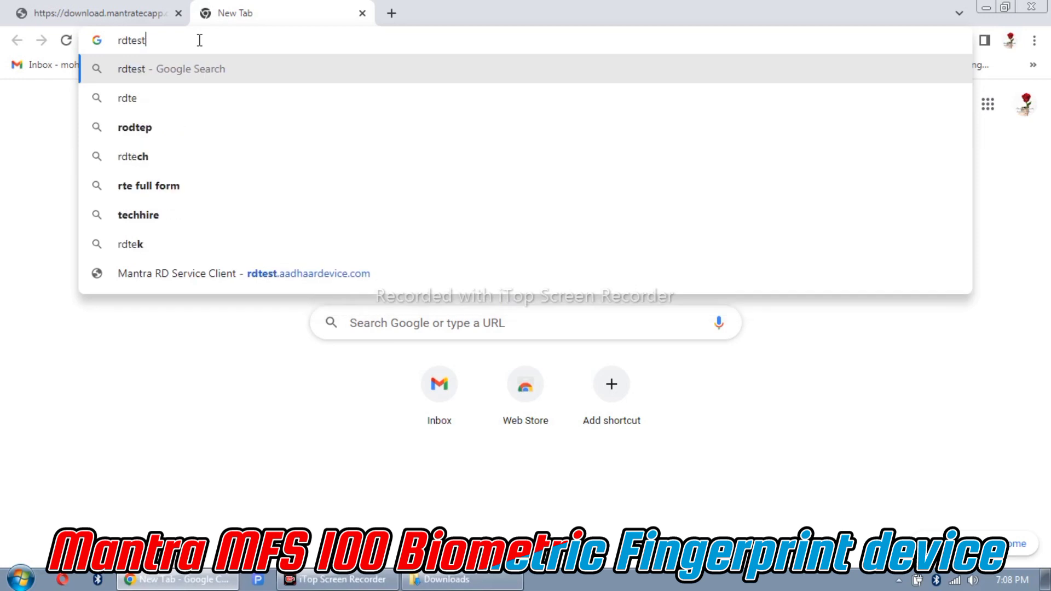
pyautogui.write('.aad')
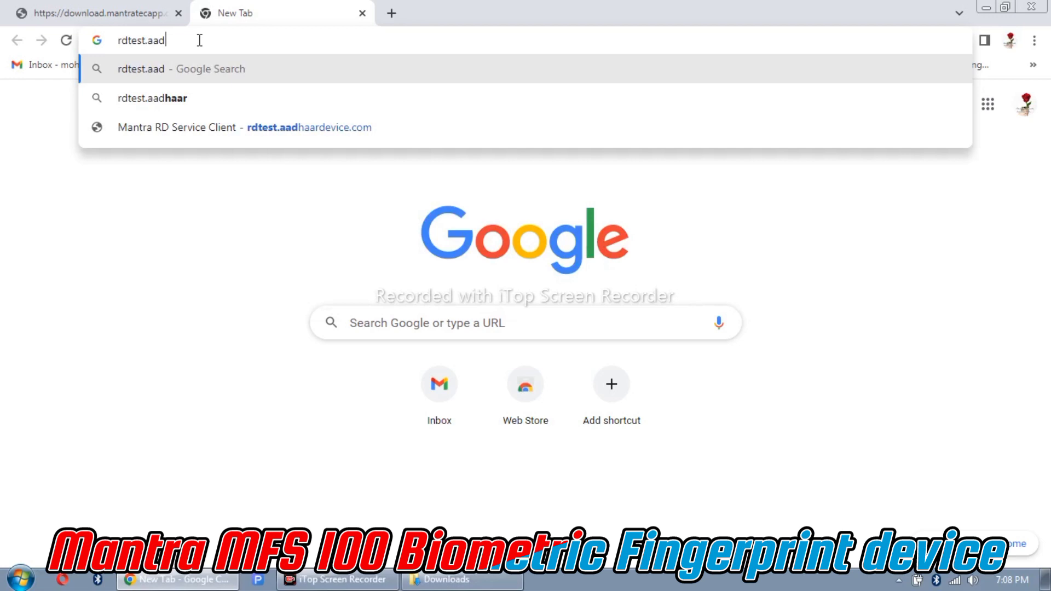
# Step: Open the Mantra RD Service Client test page and confirm the RD service is discovered
pyautogui.click(320, 134)
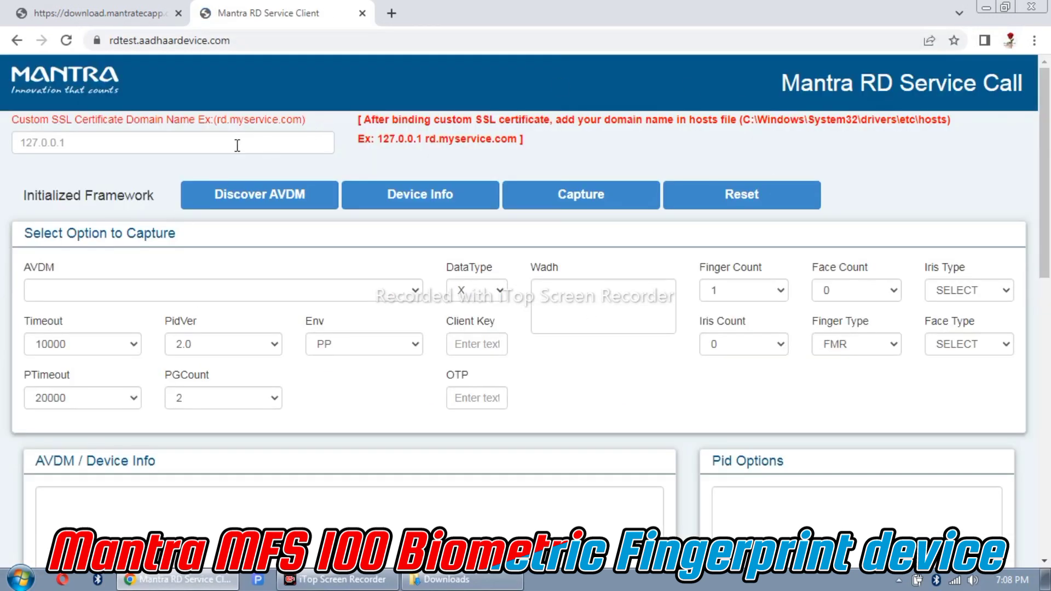
pyautogui.click(263, 202)
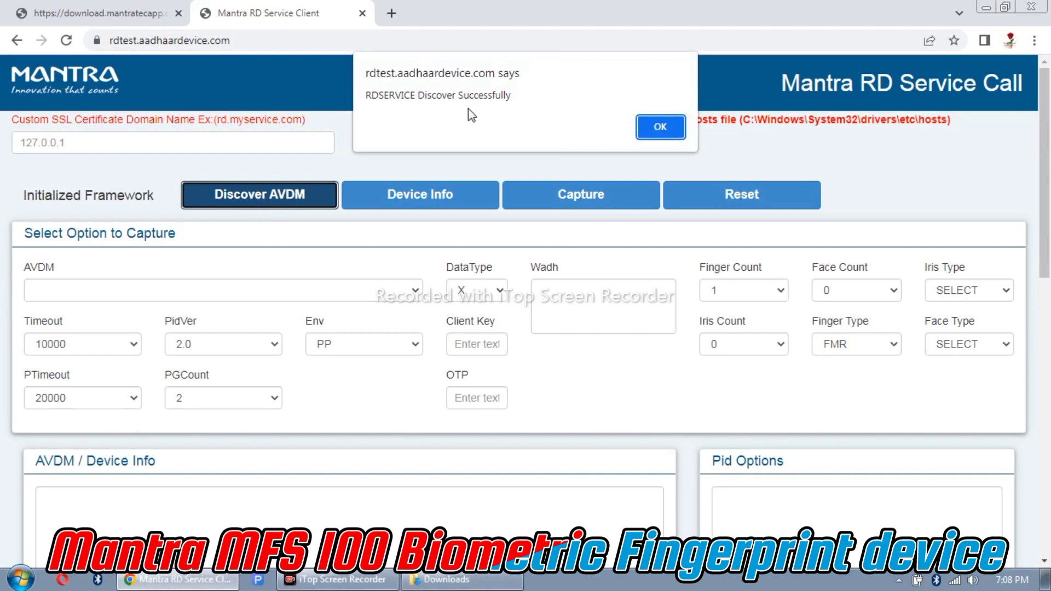
pyautogui.click(660, 127)
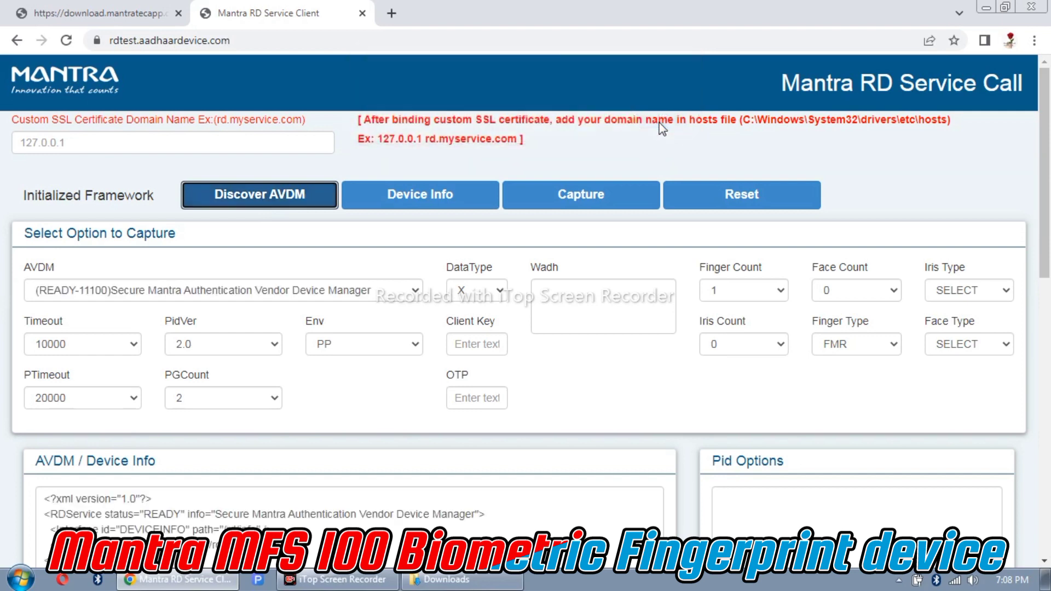
# Step: Set Env to P and capture a fingerprint, acknowledging the Success message
pyautogui.click(378, 344)
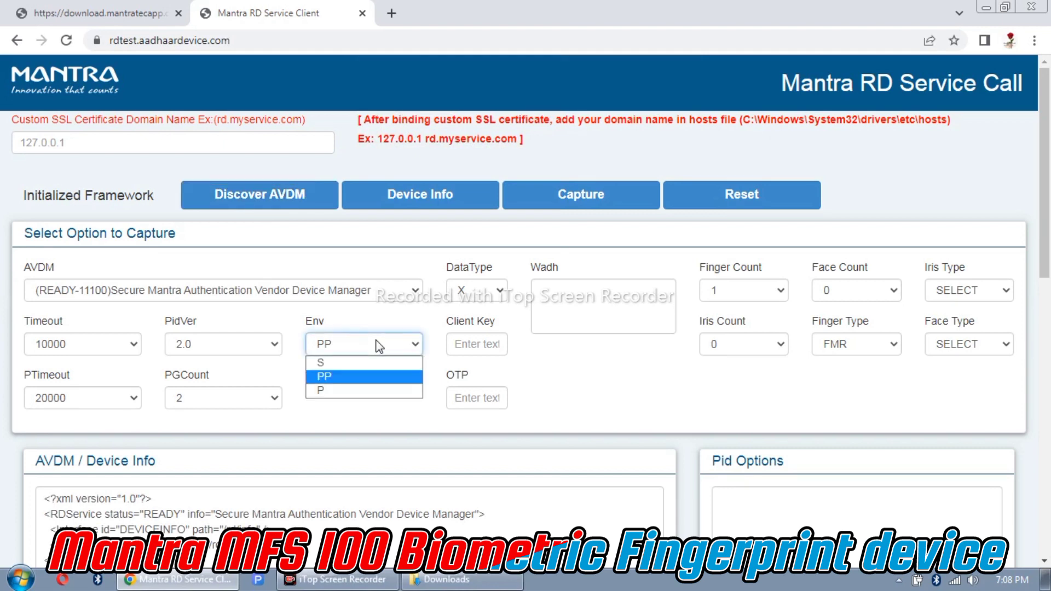
pyautogui.click(357, 391)
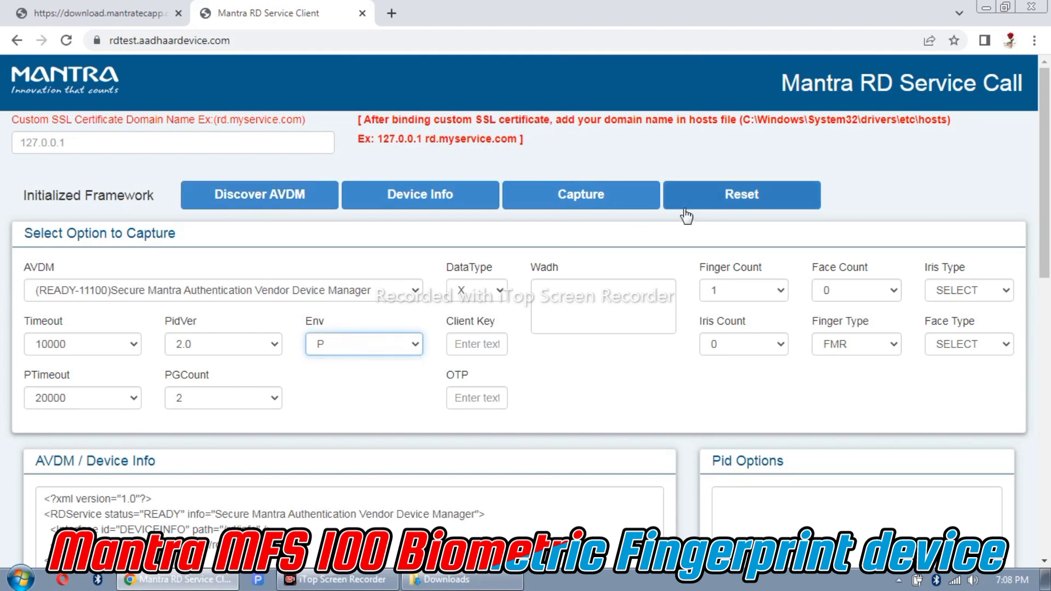
pyautogui.click(608, 205)
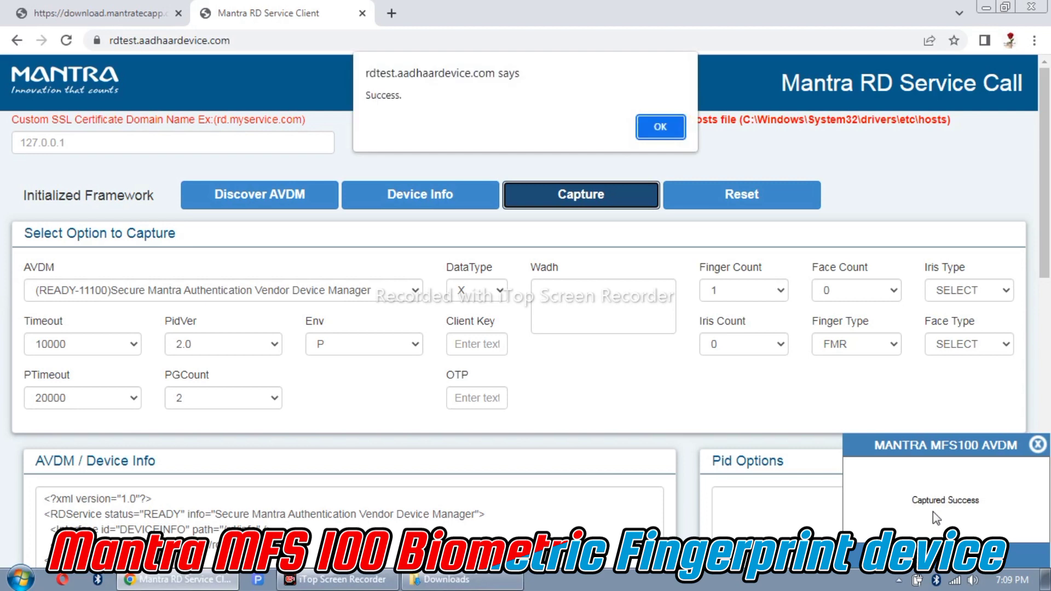
pyautogui.click(668, 131)
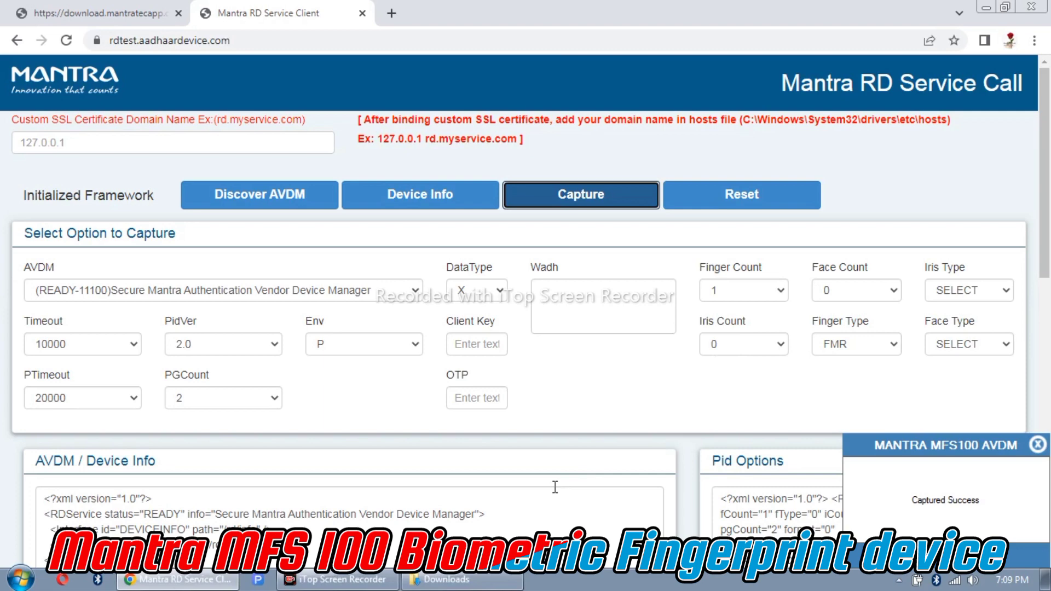
# Step: Close the RD test tab, search 'csc registration' in a new tab, and open the CSC login page
pyautogui.click(362, 13)
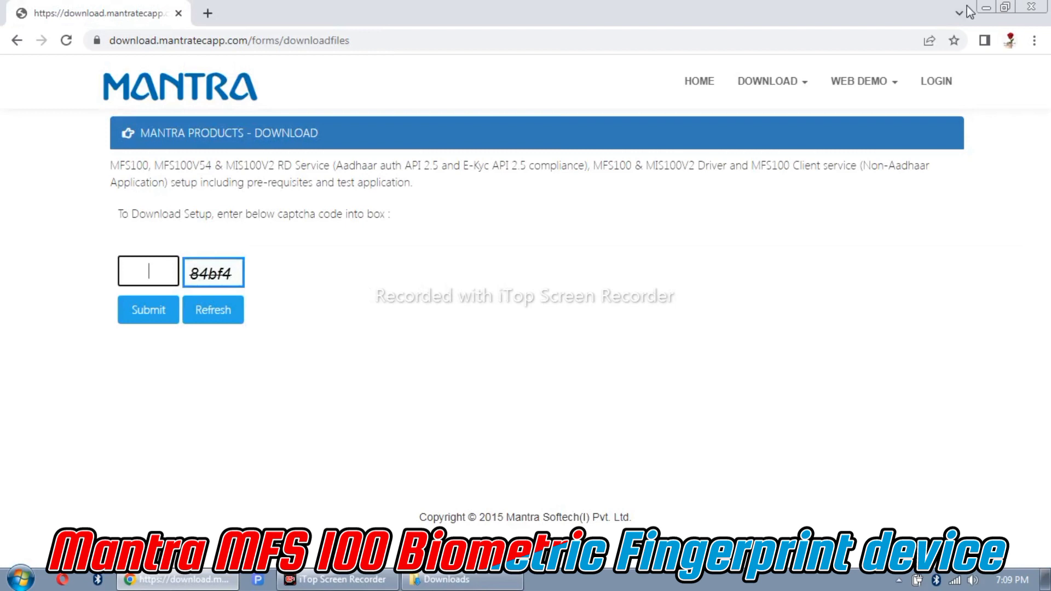
pyautogui.click(207, 15)
pyautogui.click(202, 41)
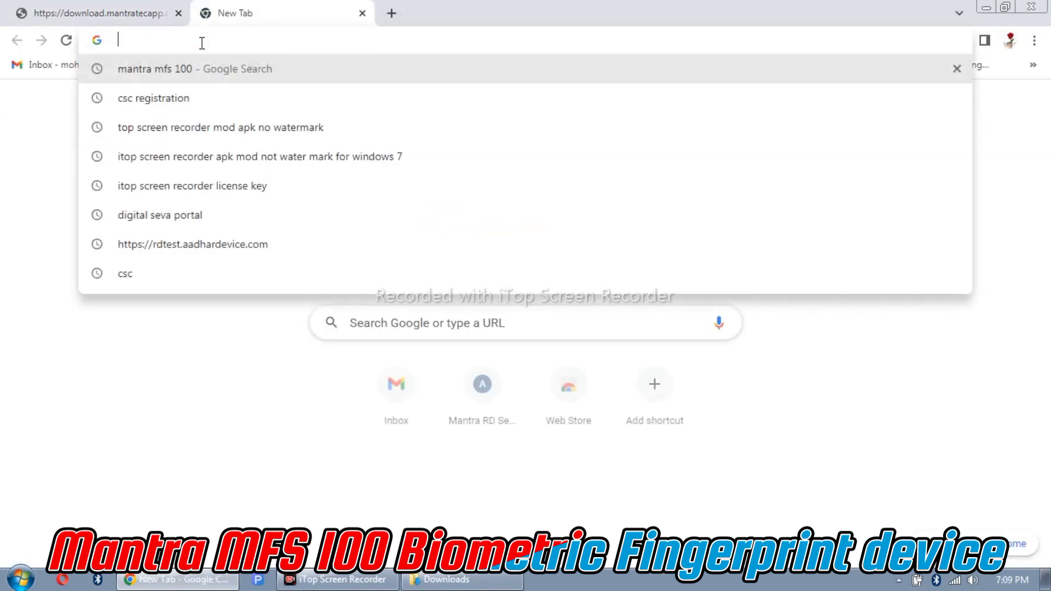
pyautogui.click(167, 104)
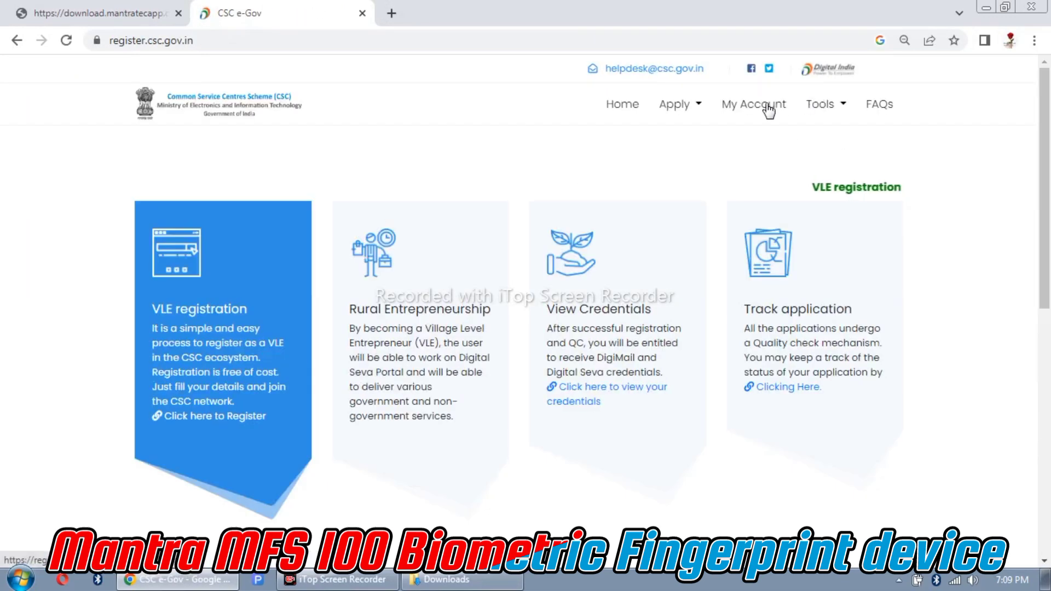
pyautogui.click(766, 103)
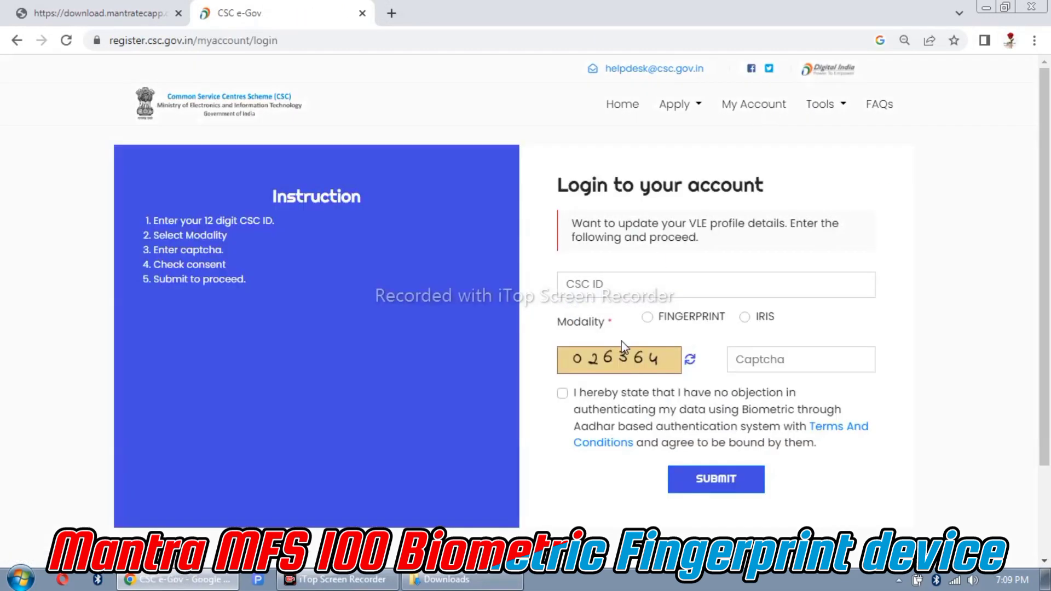
# Step: Log in with the CSC ID using Fingerprint modality, captcha, consent, and a fingerprint scan
pyautogui.click(606, 286)
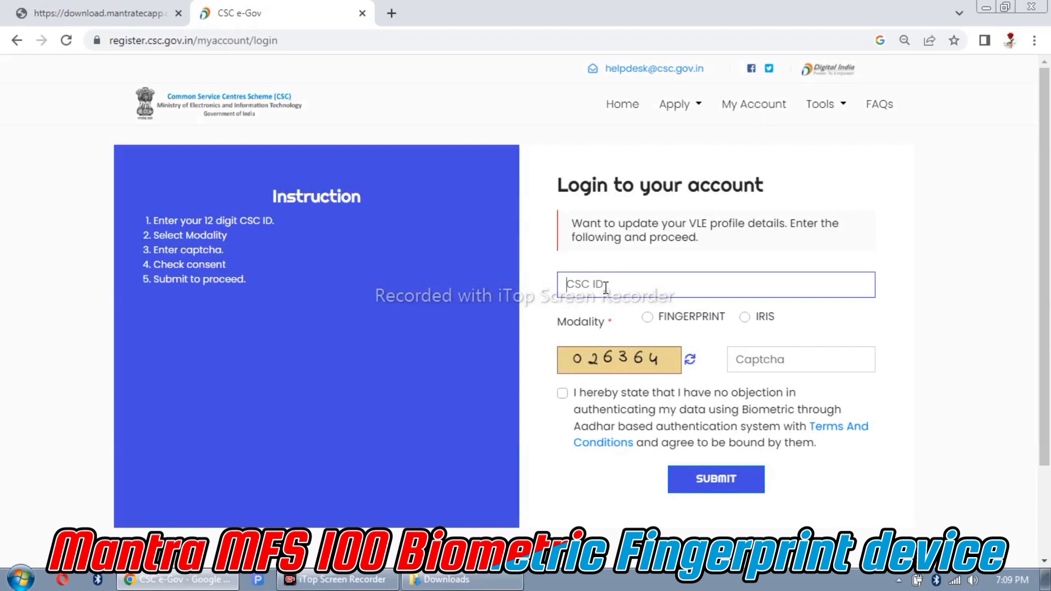
pyautogui.click(645, 319)
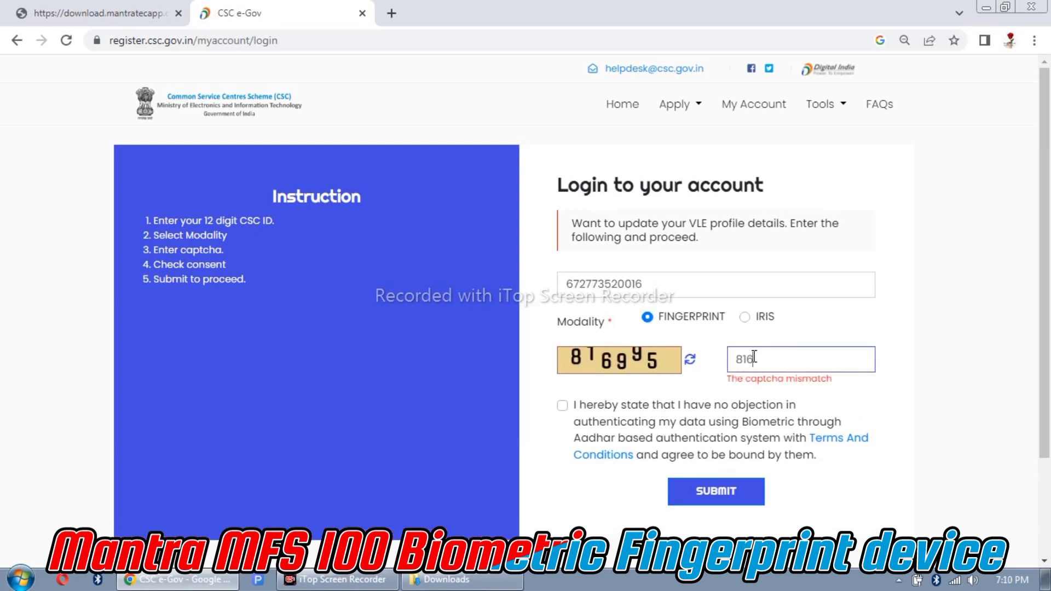
pyautogui.write('995')
pyautogui.click(573, 410)
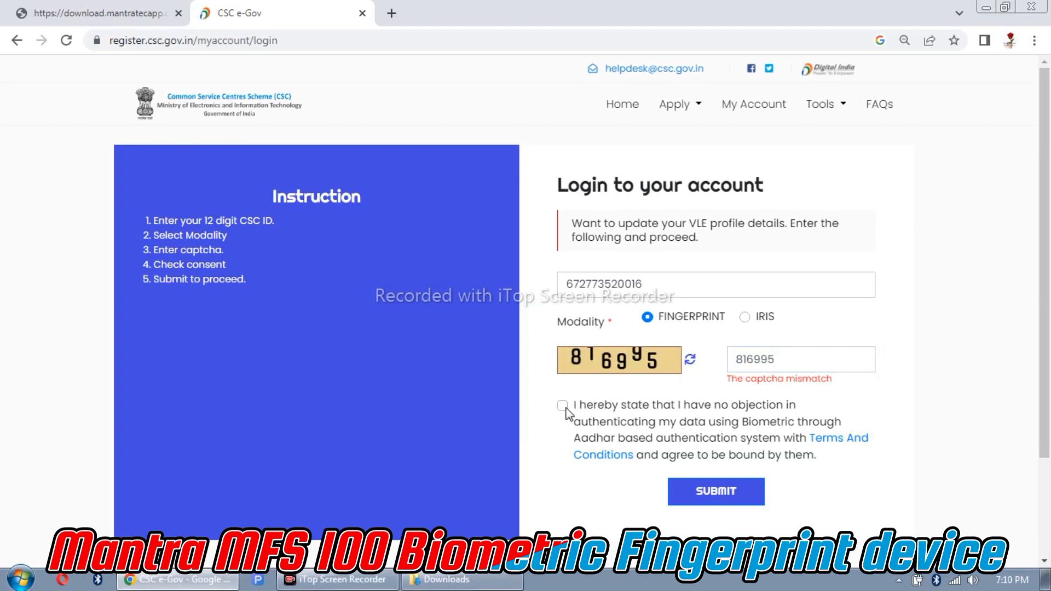
pyautogui.click(562, 406)
pyautogui.click(718, 491)
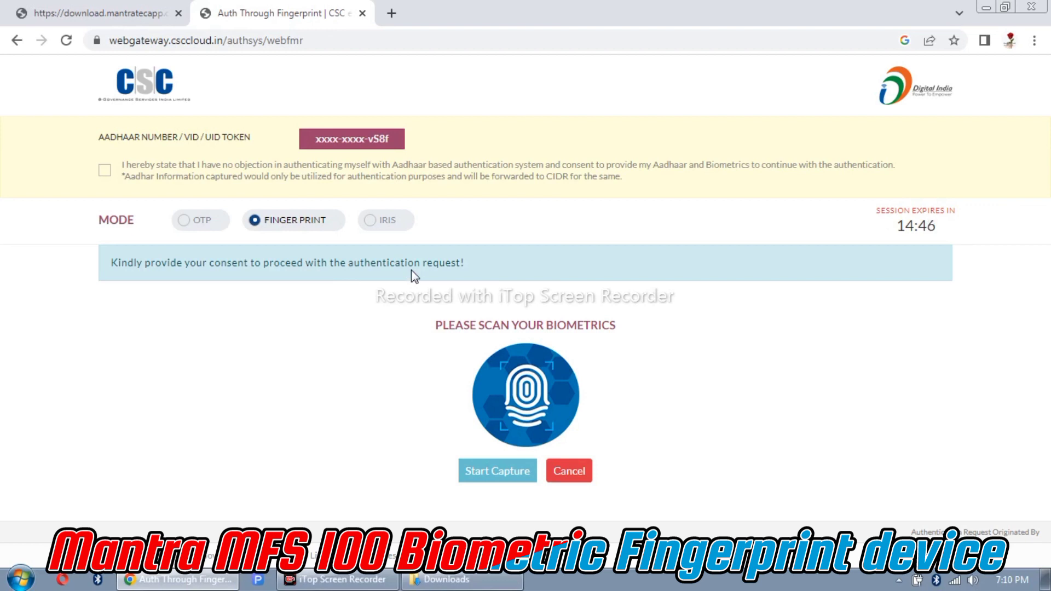
pyautogui.click(104, 172)
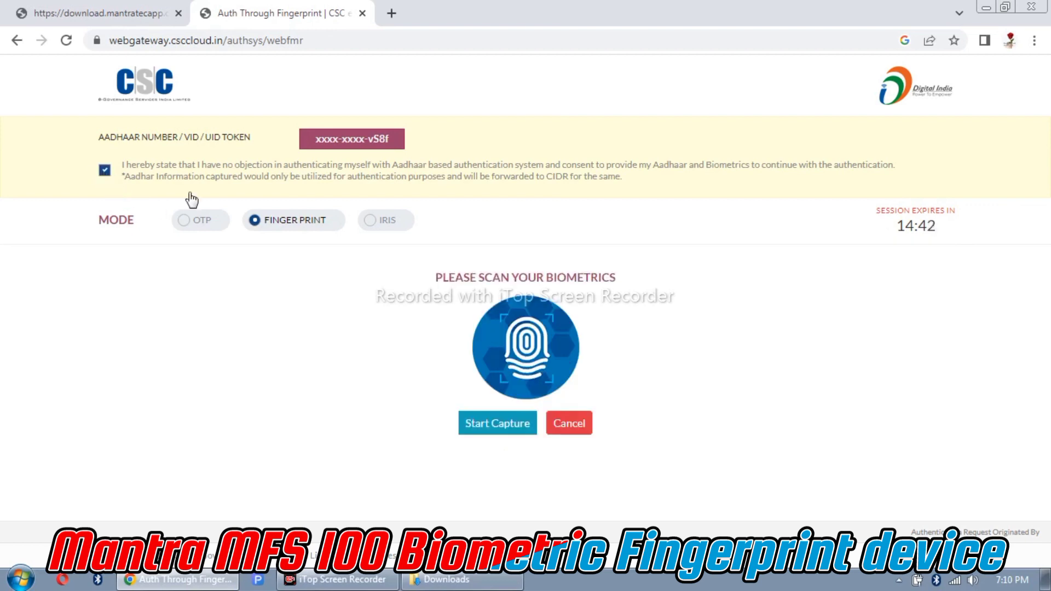
pyautogui.click(489, 429)
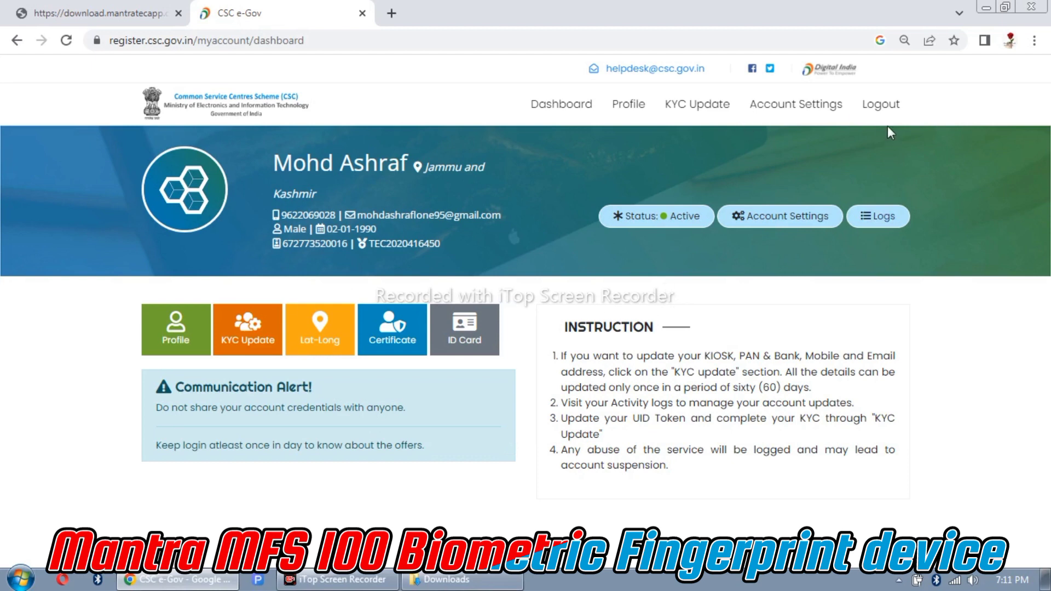
# Step: Log out from the CSC e-Gov account dashboard
pyautogui.click(882, 106)
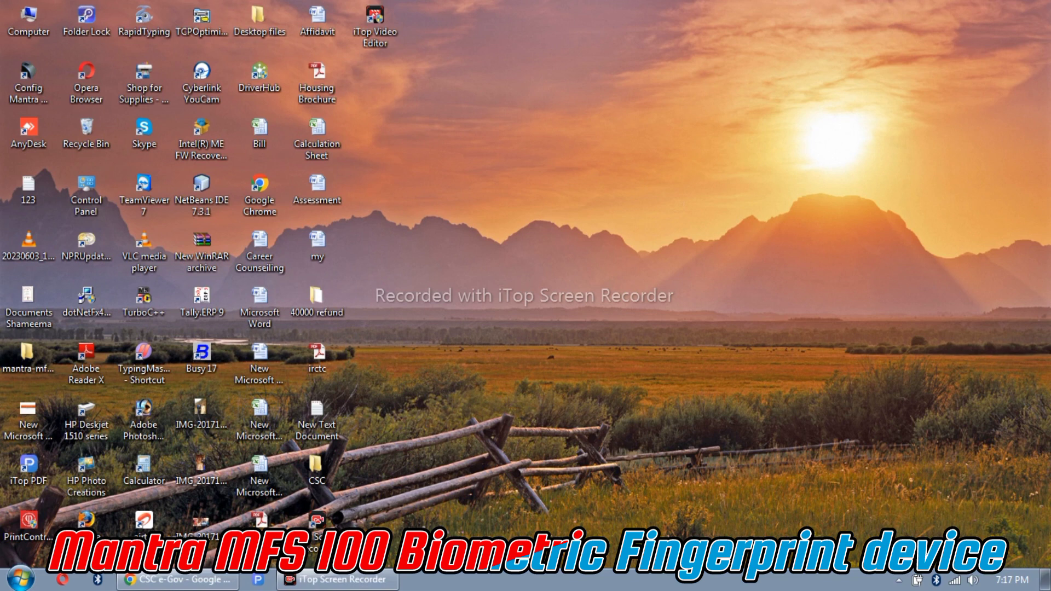
pyautogui.click(14, 584)
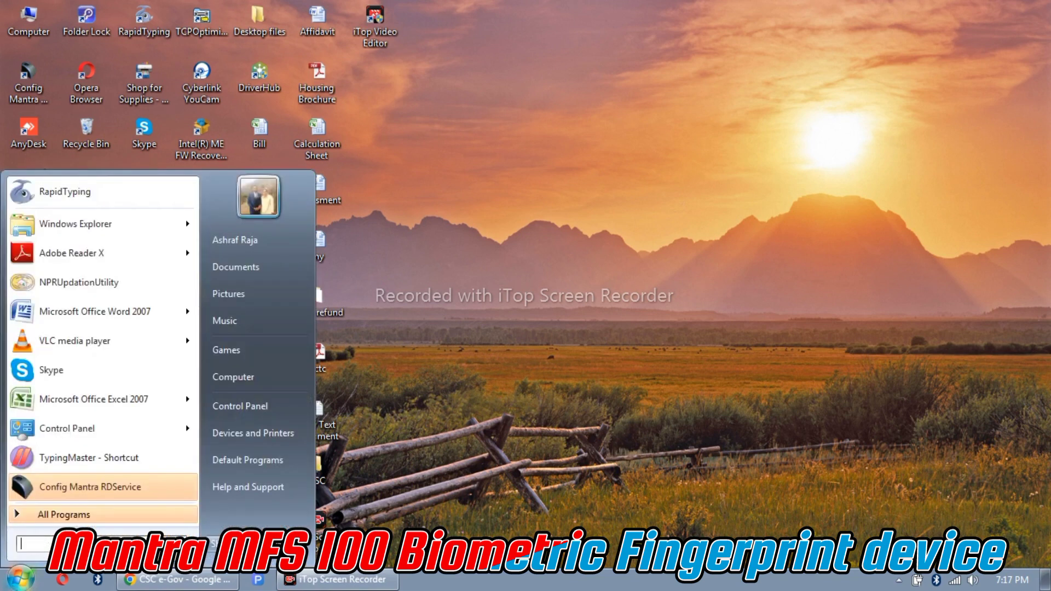
pyautogui.write('ser')
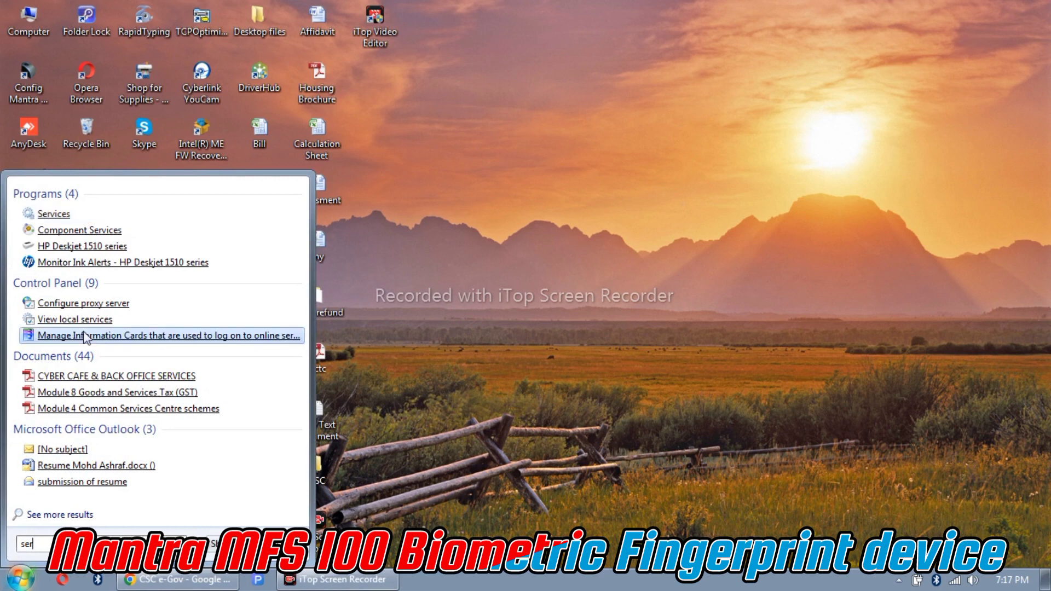
pyautogui.click(54, 214)
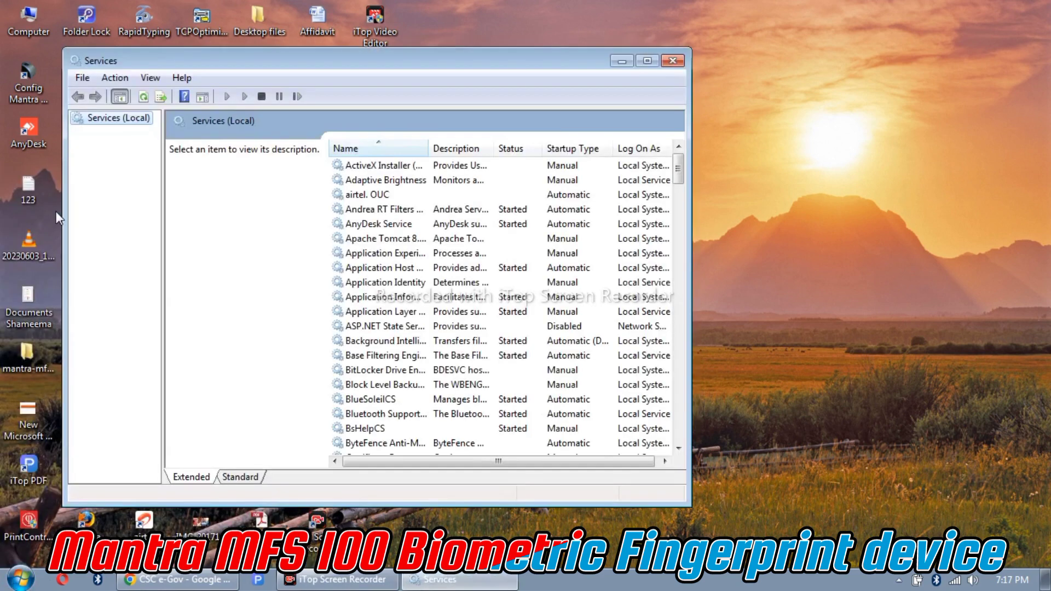
pyautogui.click(366, 245)
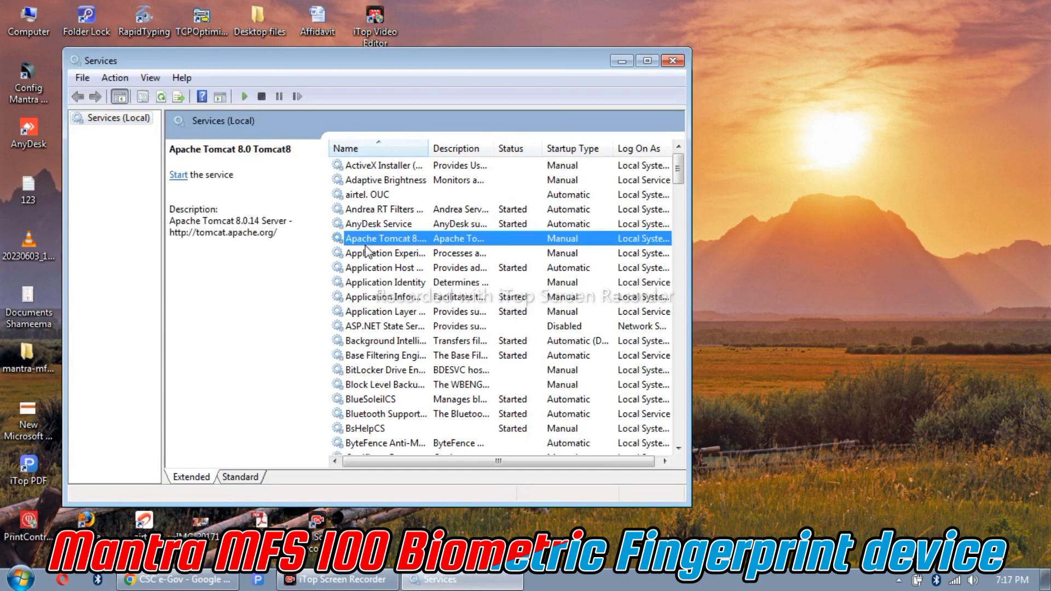
pyautogui.press('m')
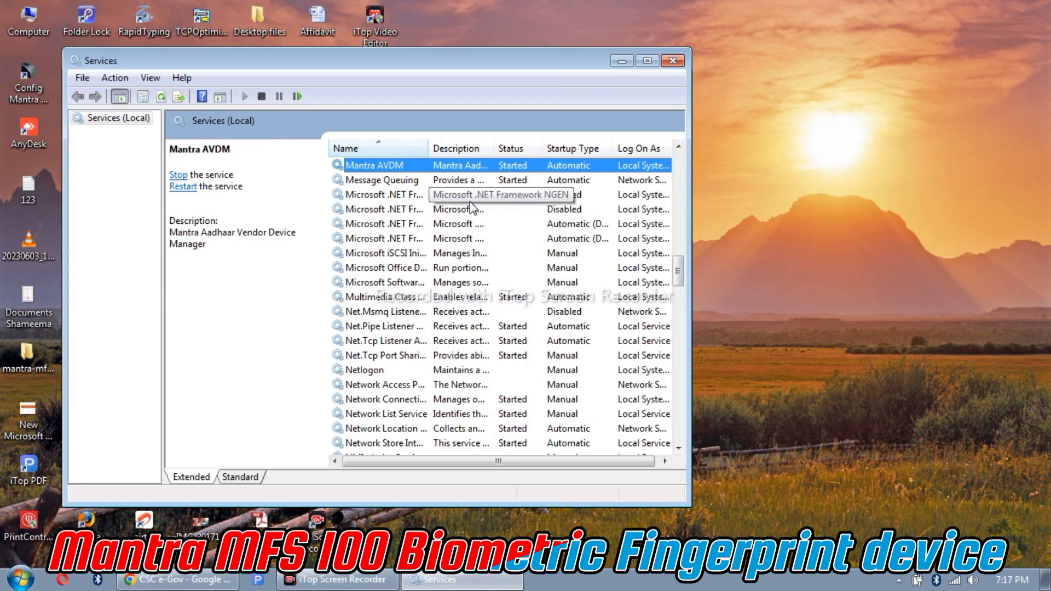
pyautogui.click(201, 213)
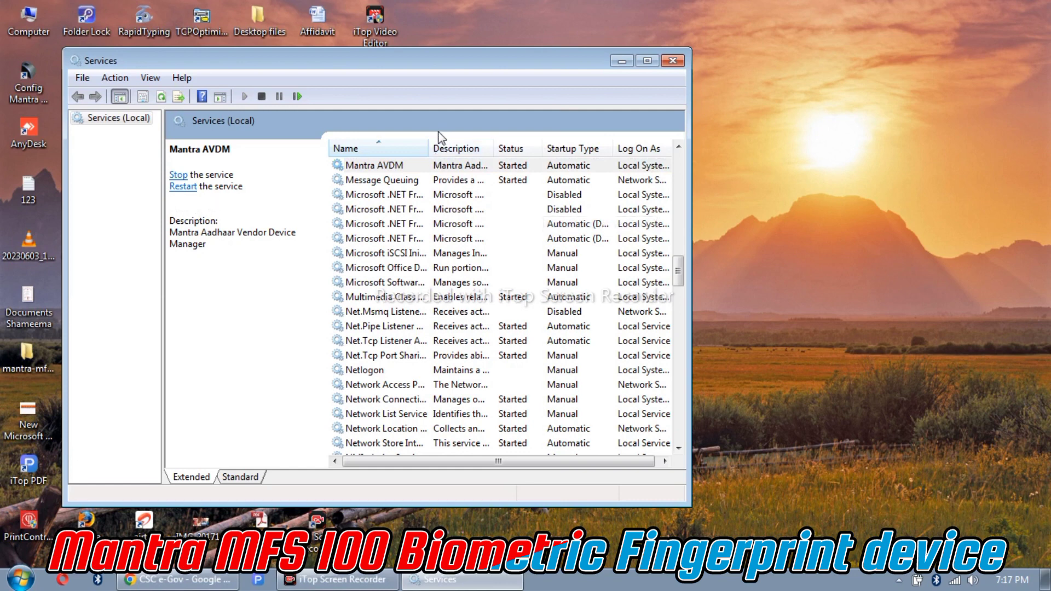
pyautogui.moveTo(429, 147); pyautogui.dragTo(517, 183)
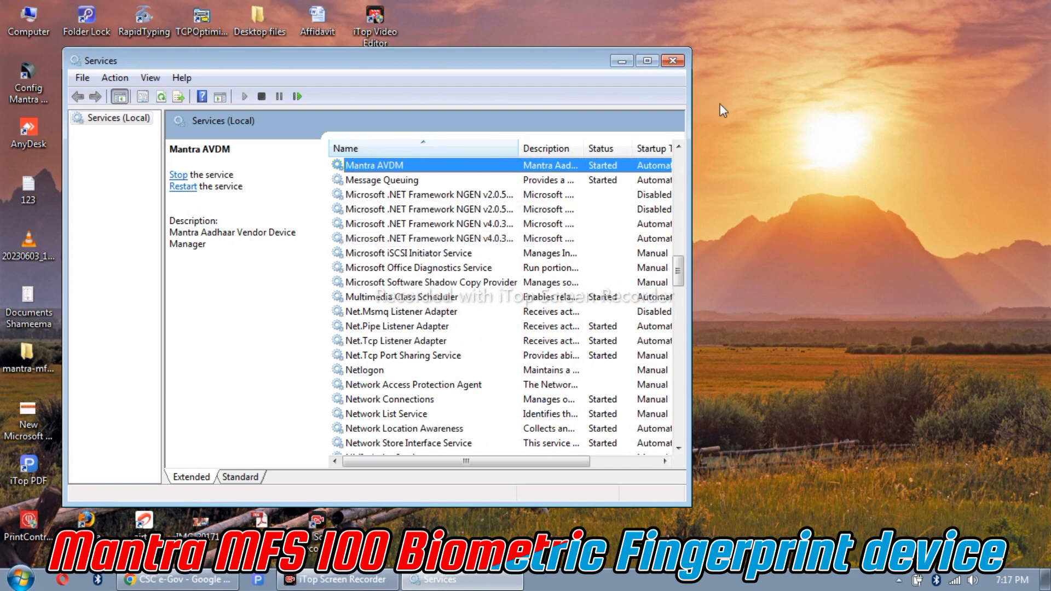
pyautogui.click(680, 62)
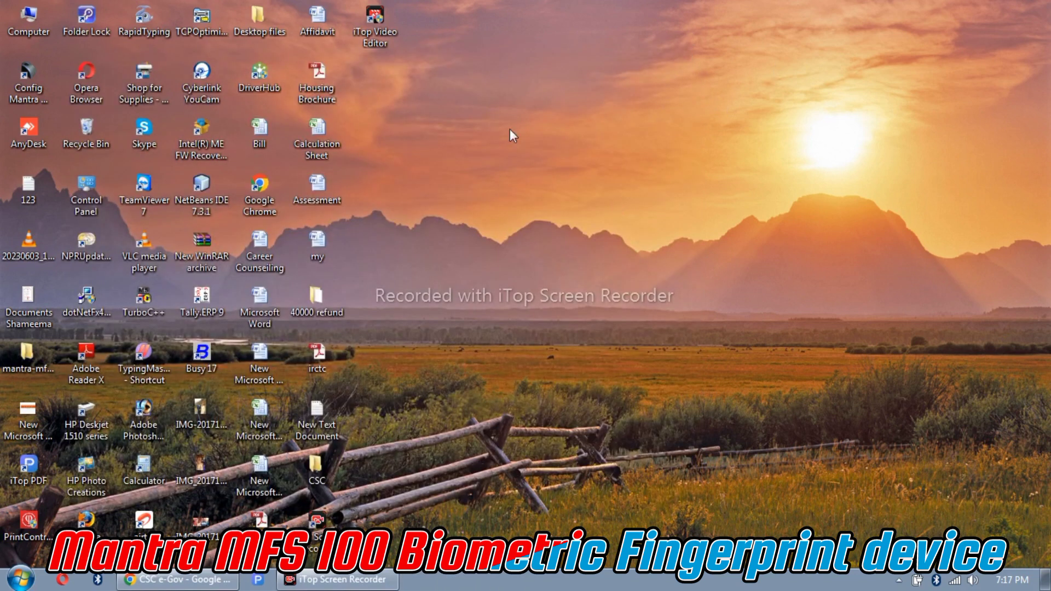
# Step: Open C:\Program Files\Mantra\RDService\MFS100 in Windows Explorer
pyautogui.doubleClick(28, 27)
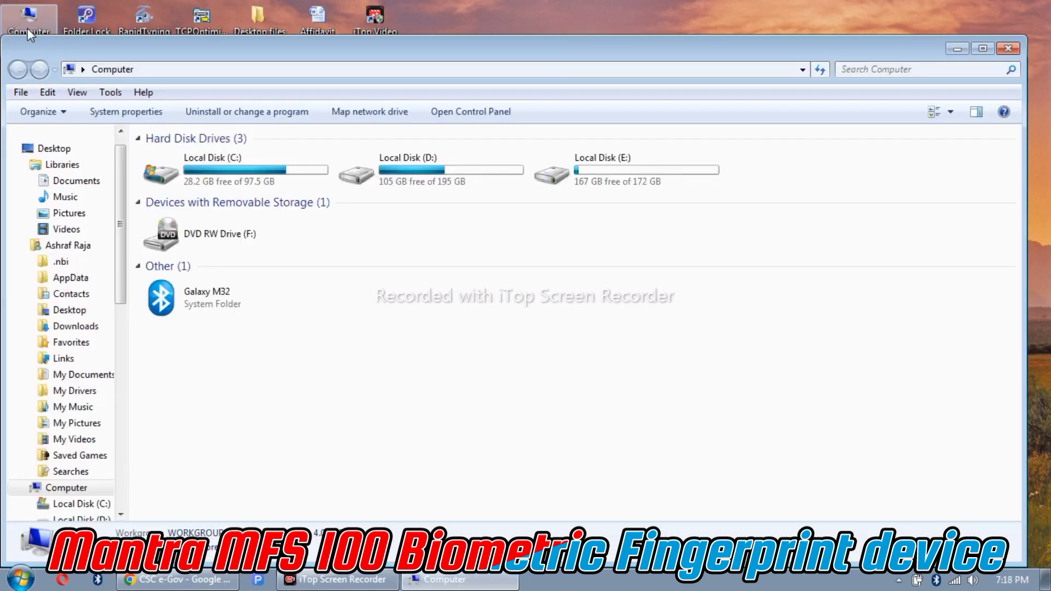
pyautogui.doubleClick(261, 176)
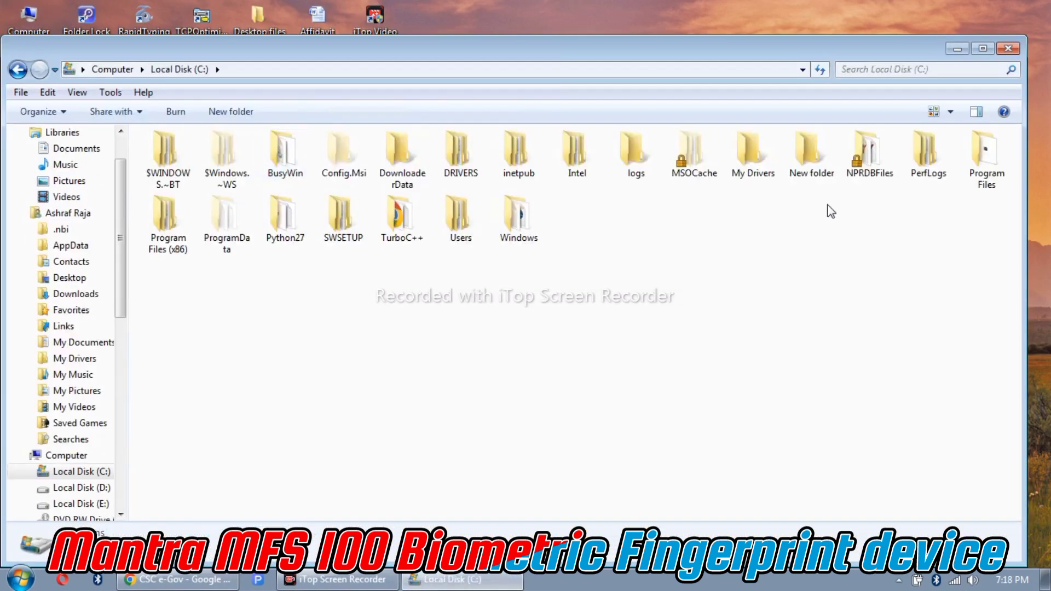
pyautogui.doubleClick(985, 183)
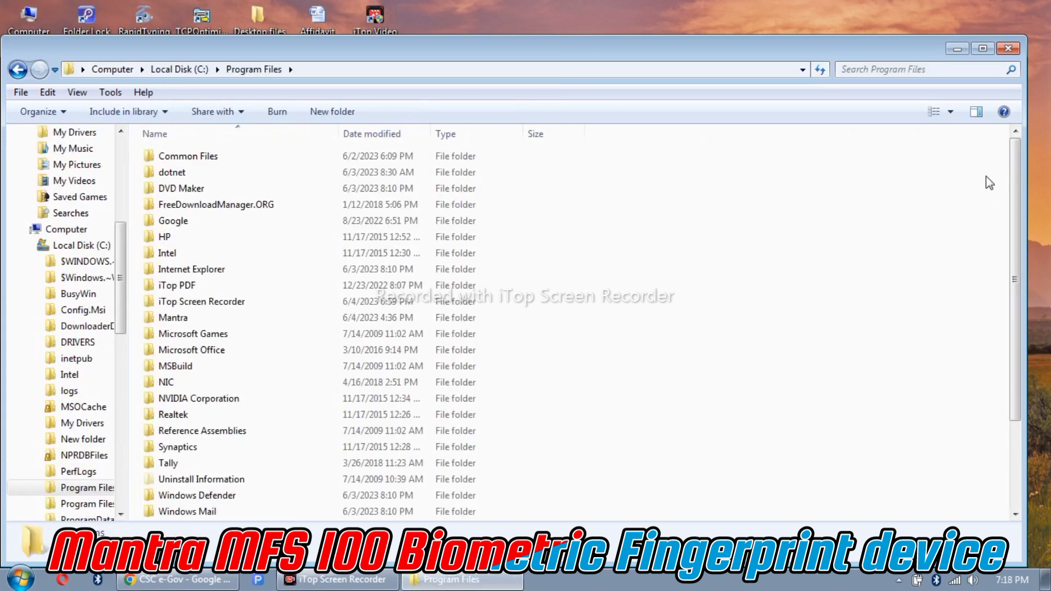
pyautogui.click(188, 321)
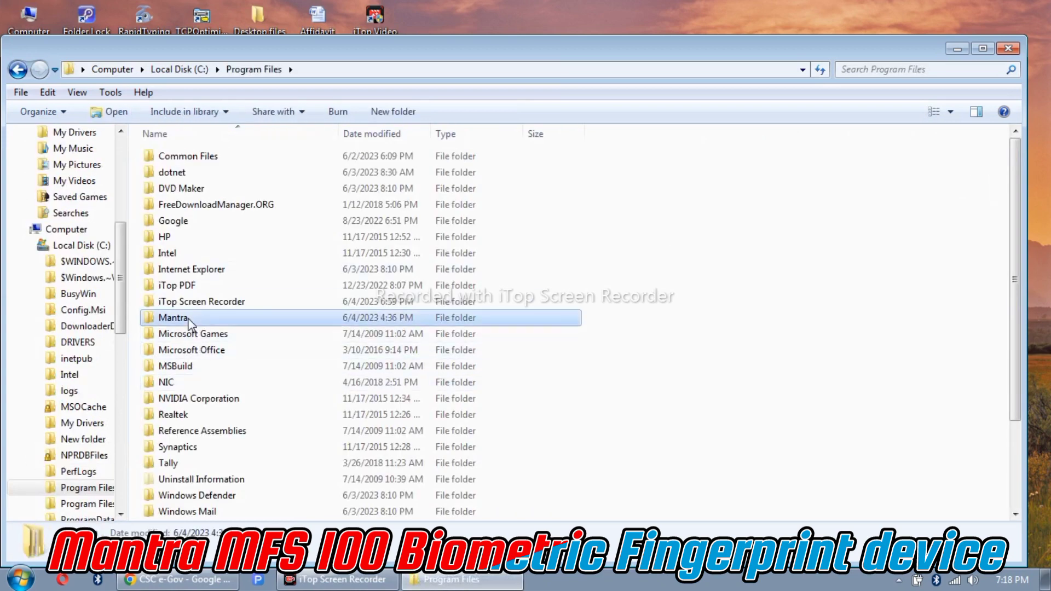
pyautogui.doubleClick(188, 323)
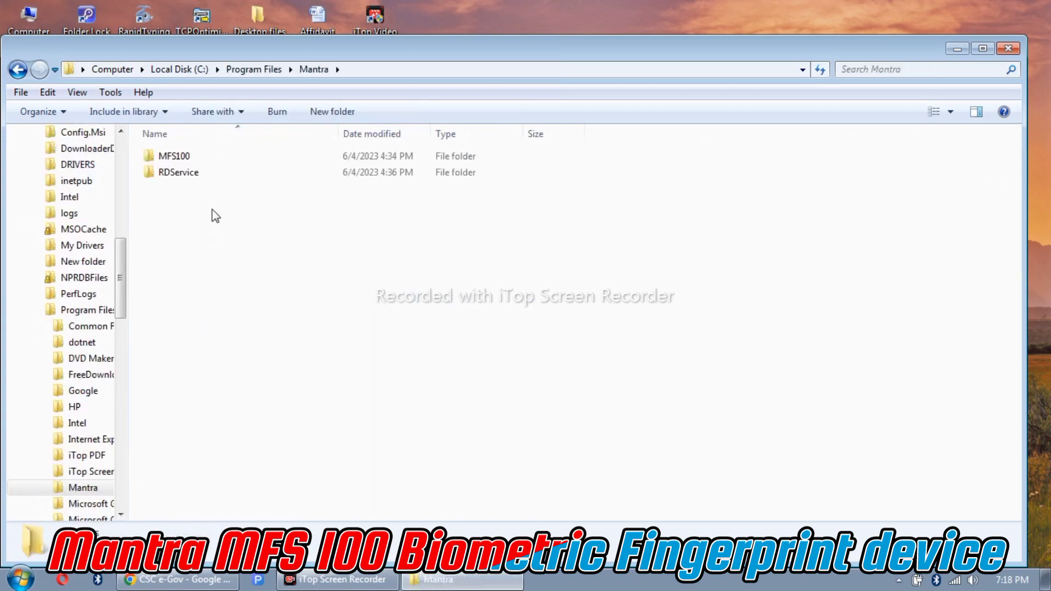
pyautogui.doubleClick(202, 175)
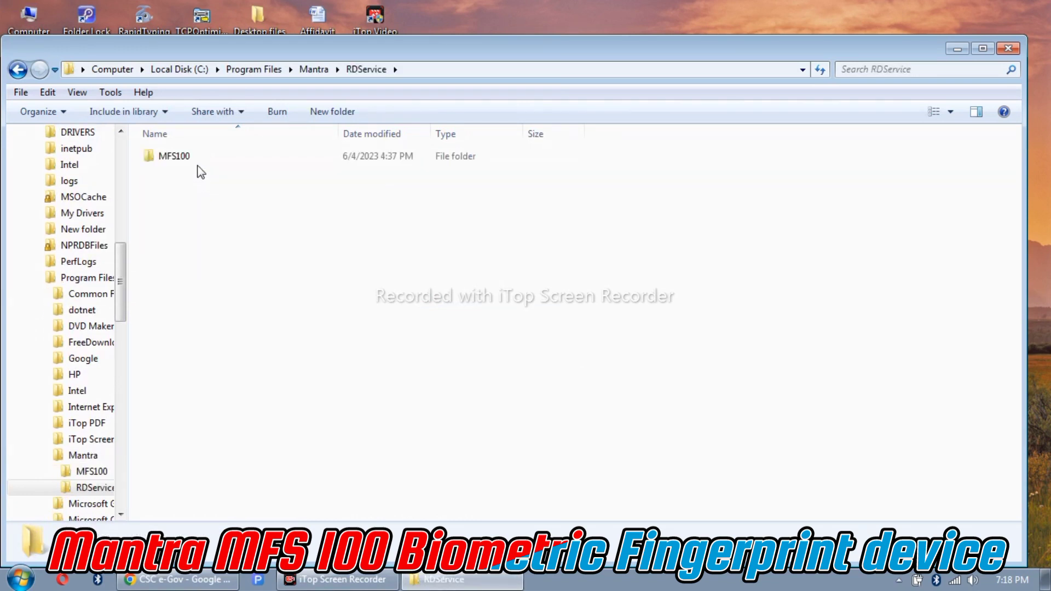
pyautogui.click(183, 160)
pyautogui.click(182, 161)
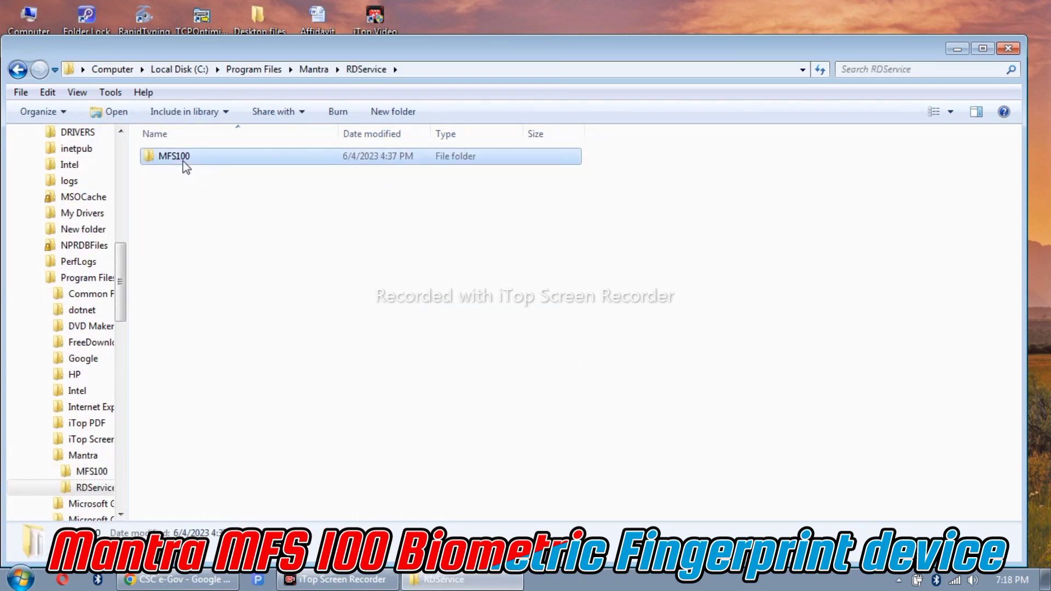
pyautogui.click(245, 160)
pyautogui.doubleClick(244, 159)
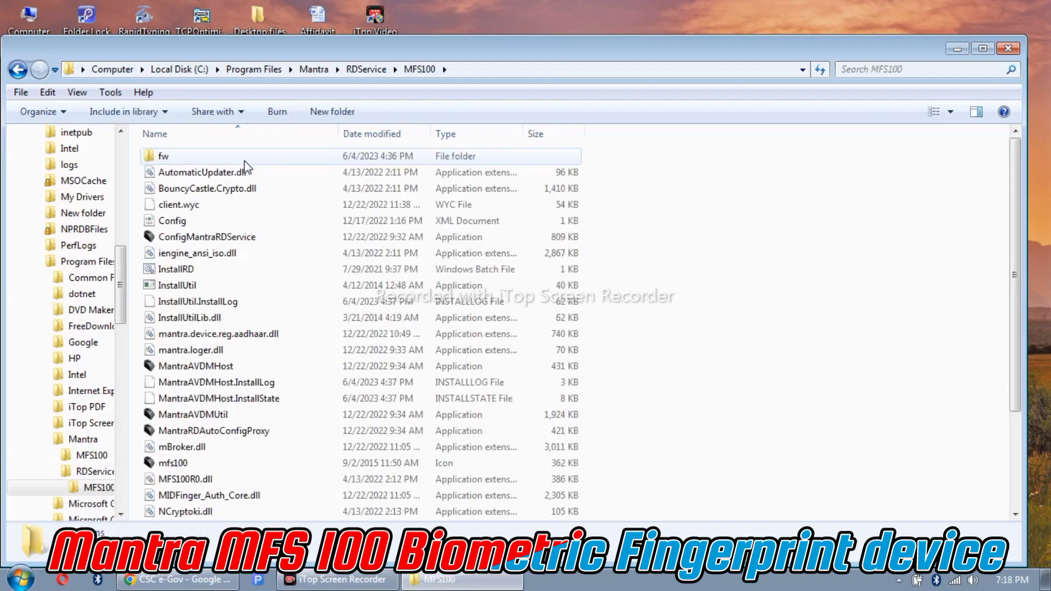
# Step: Copy the MFS100 folder's full path from the address bar
pyautogui.click(465, 71)
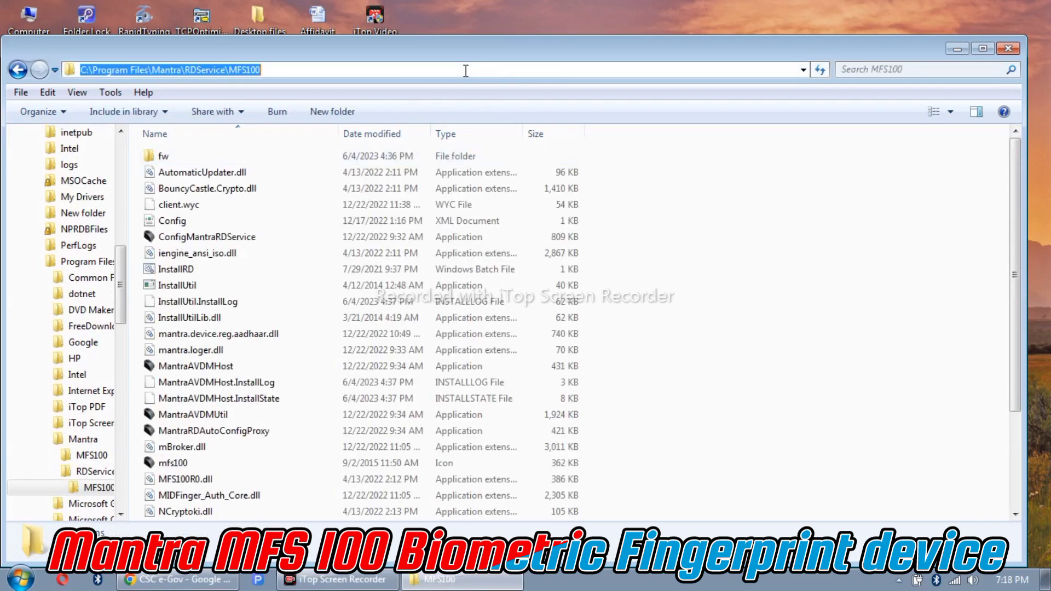
pyautogui.rightClick(465, 71)
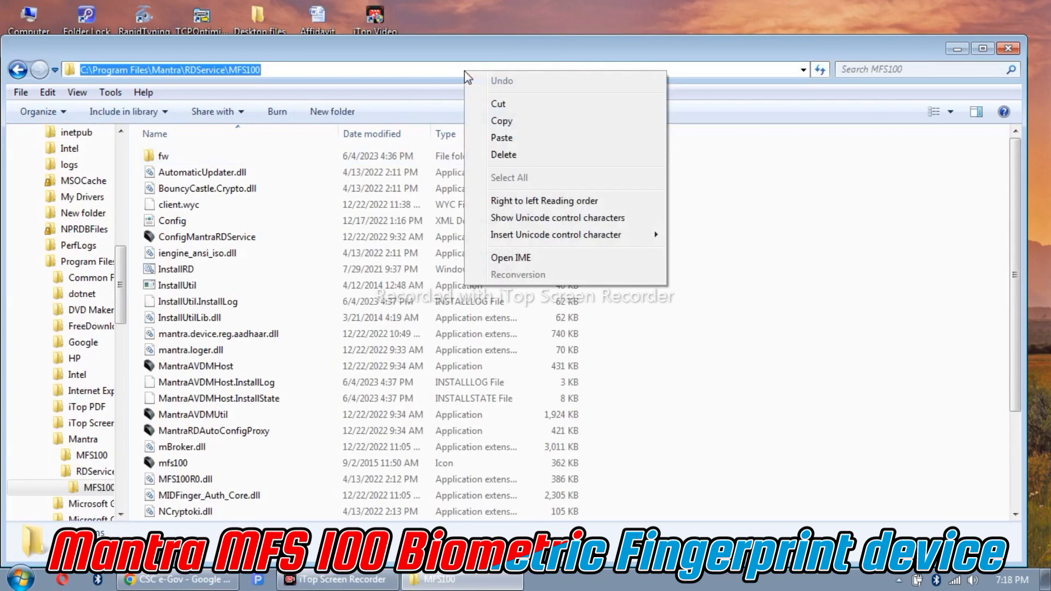
pyautogui.click(485, 121)
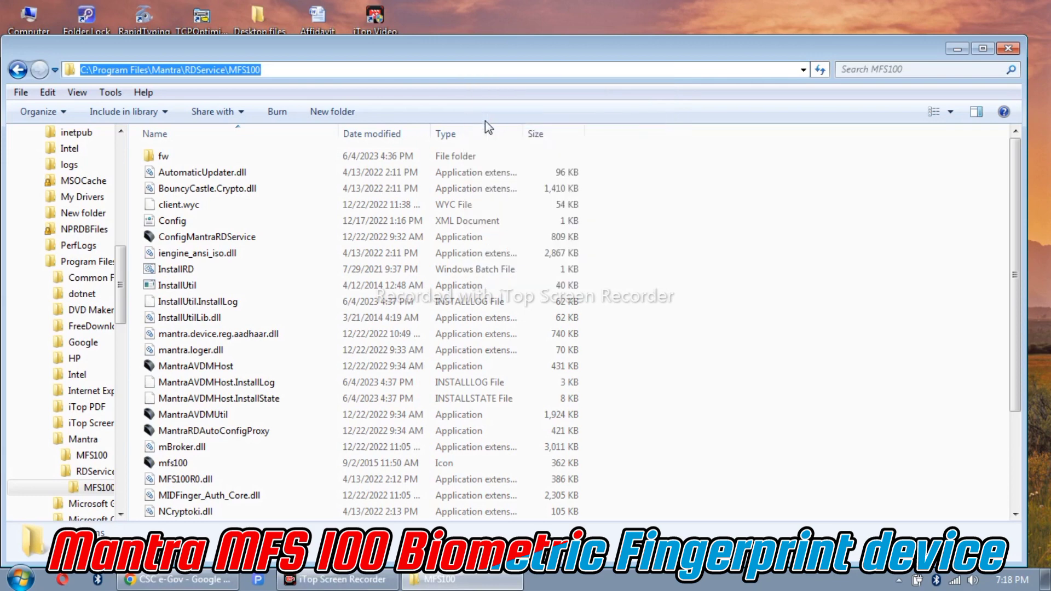
# Step: Search 'edit' in Start and open 'Edit environment variables for your account'
pyautogui.click(22, 586)
pyautogui.write('edit')
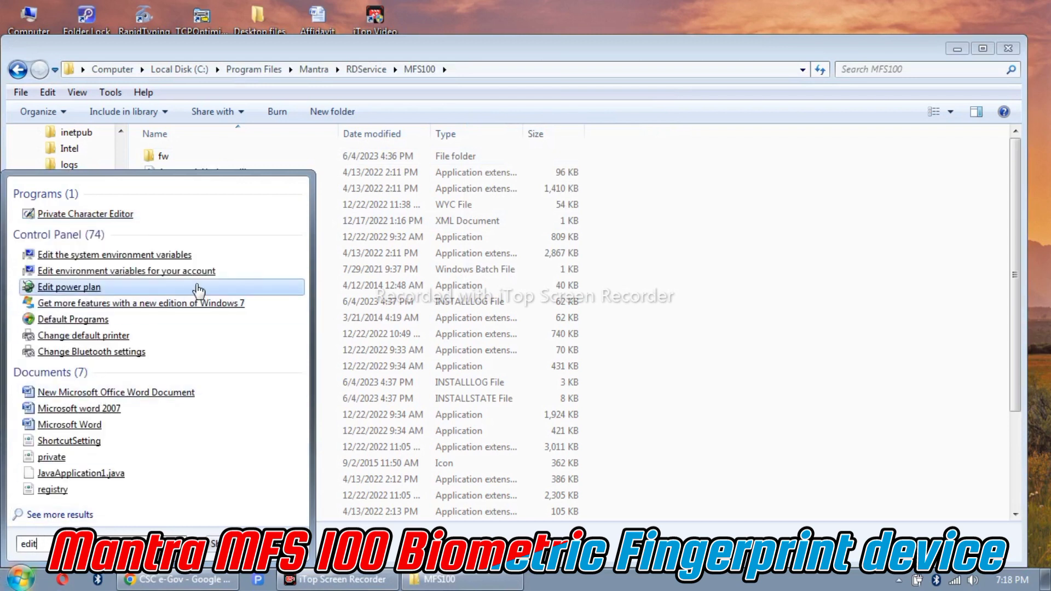
pyautogui.click(145, 272)
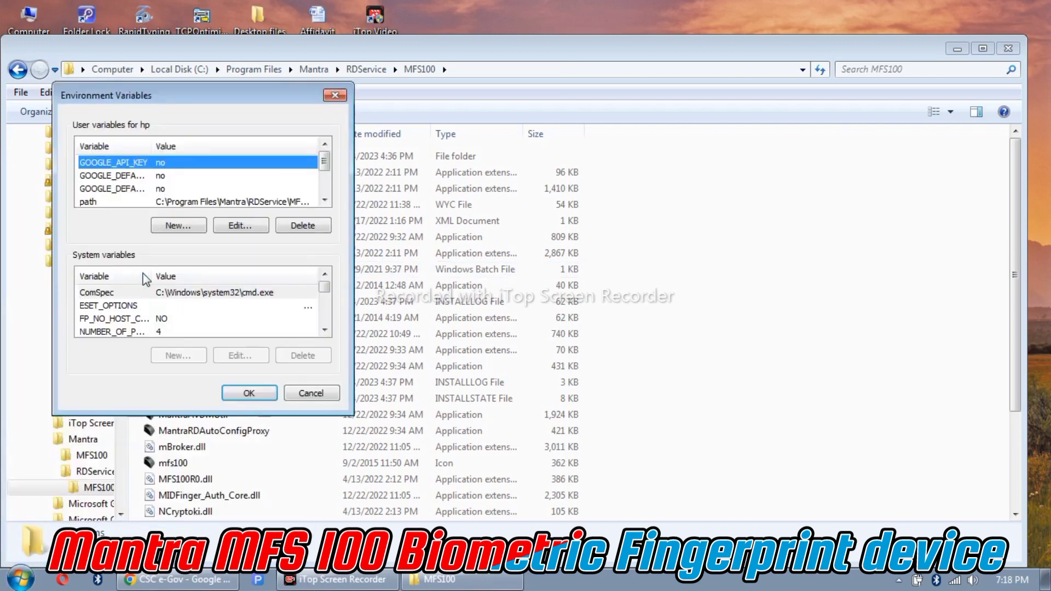
# Step: Add user variable 'path' with the pasted MFS100 folder path, save, and close Explorer
pyautogui.click(174, 227)
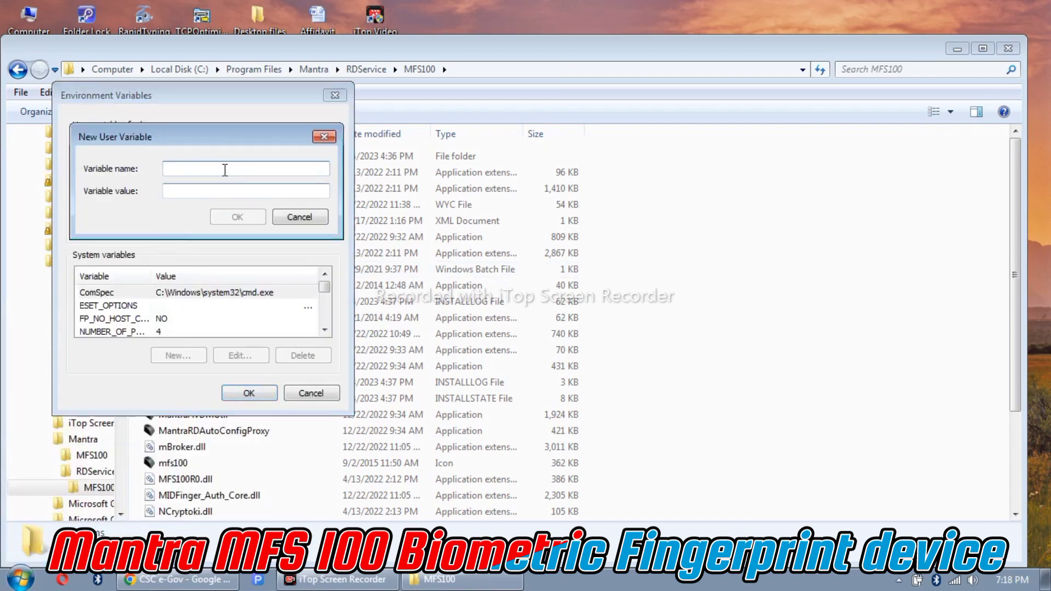
pyautogui.write('path')
pyautogui.click(206, 191)
pyautogui.hotkey('ctrl', 'v')
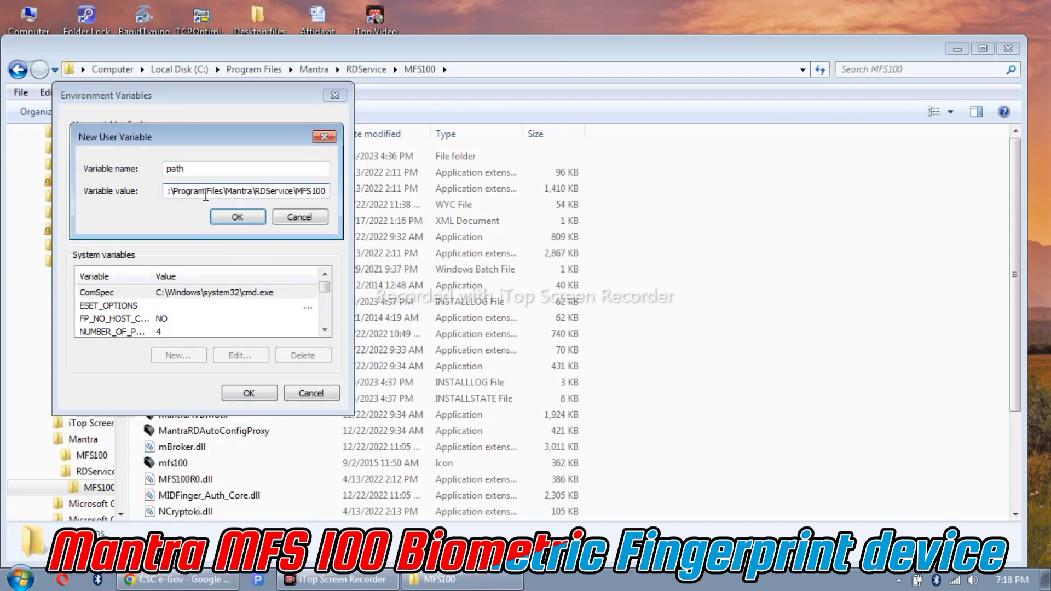
pyautogui.click(238, 218)
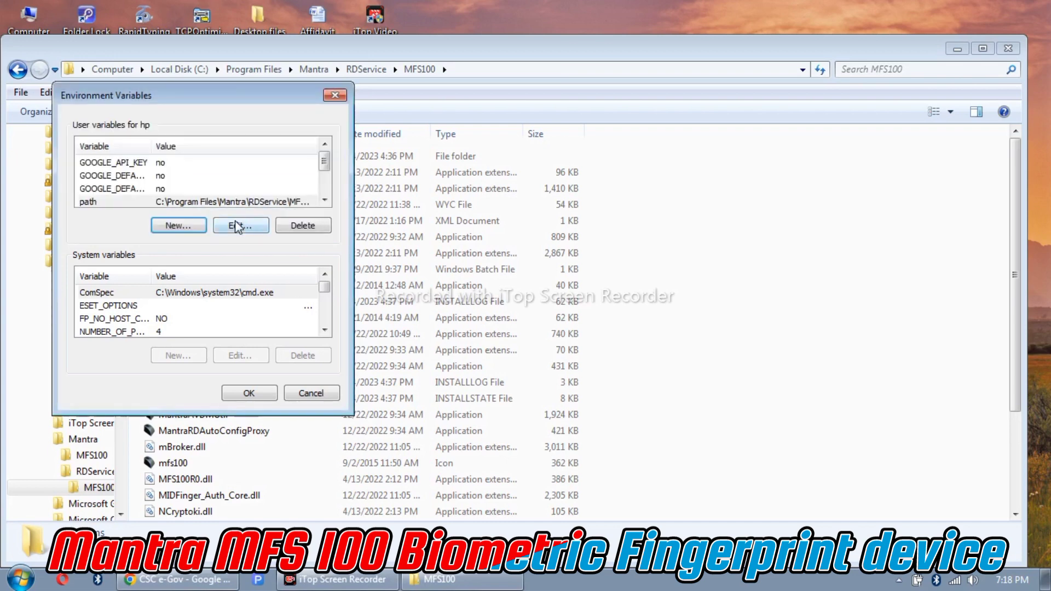
pyautogui.click(254, 395)
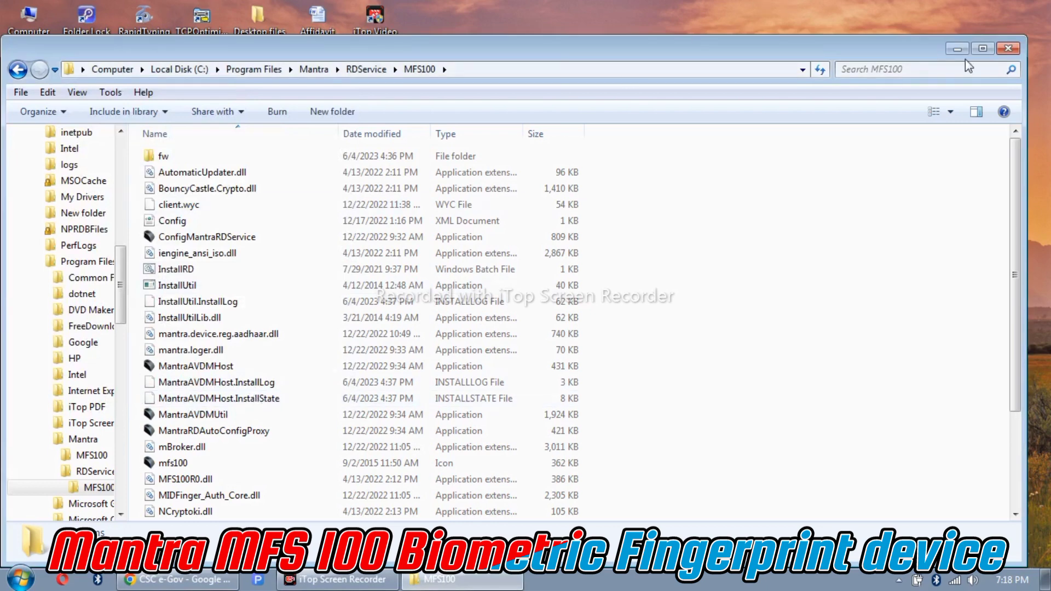
pyautogui.click(1008, 48)
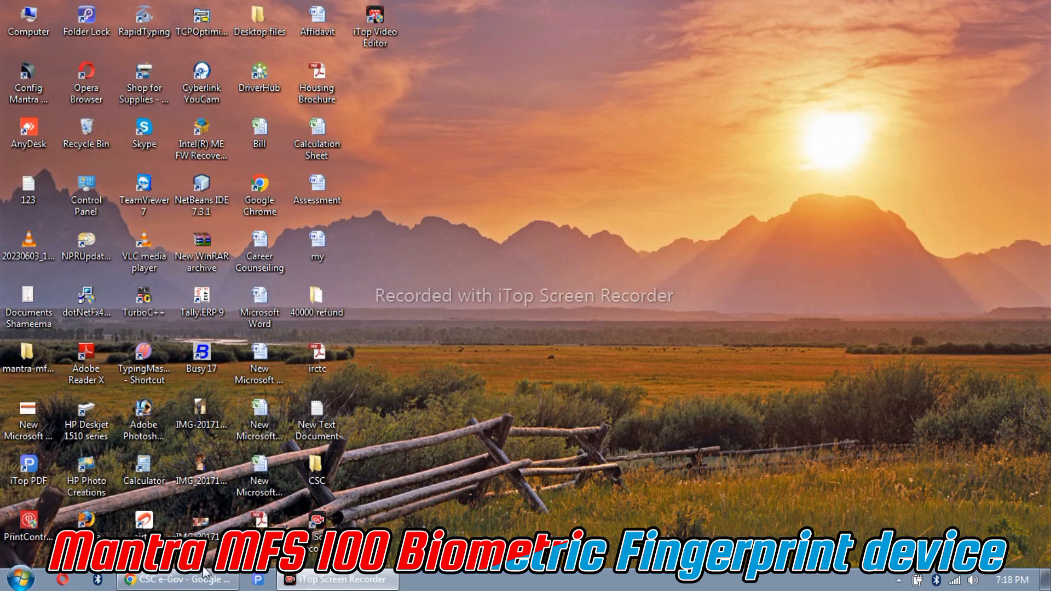
# Step: Minimise Chrome and open Control Panel from the Start menu
pyautogui.click(188, 585)
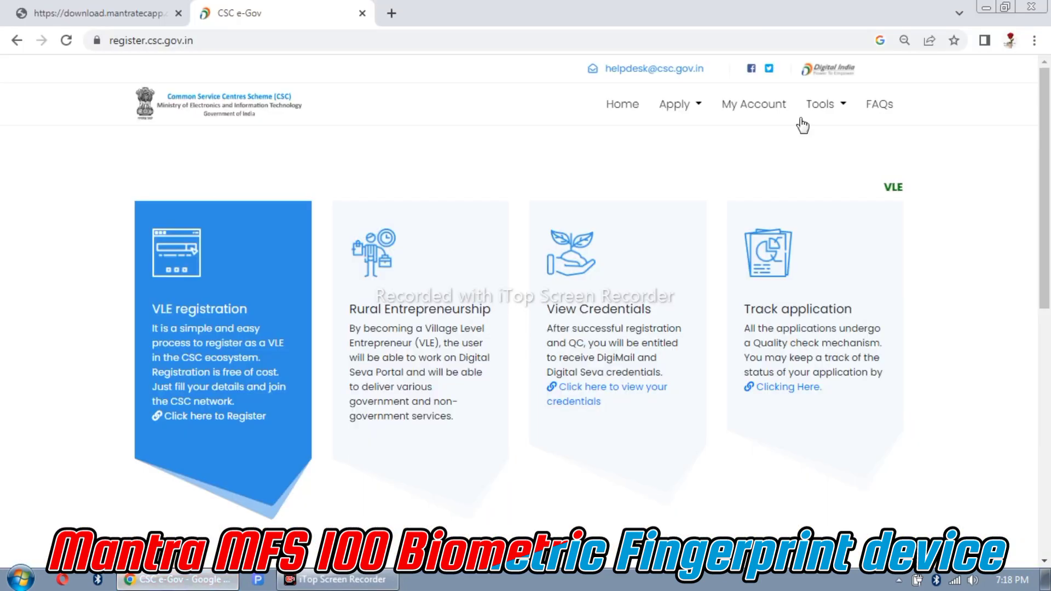
pyautogui.click(982, 6)
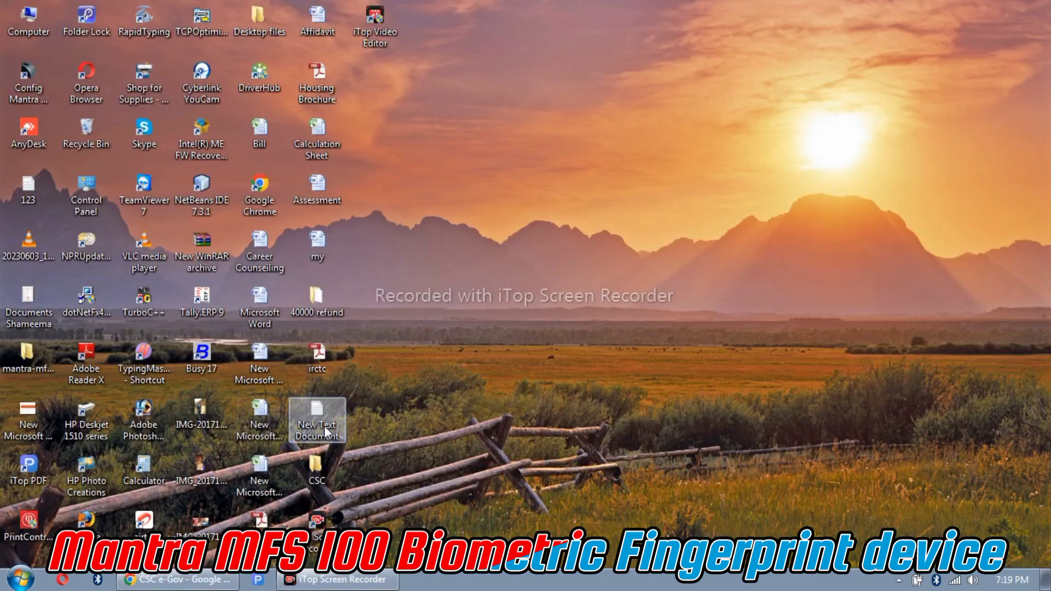
pyautogui.click(19, 581)
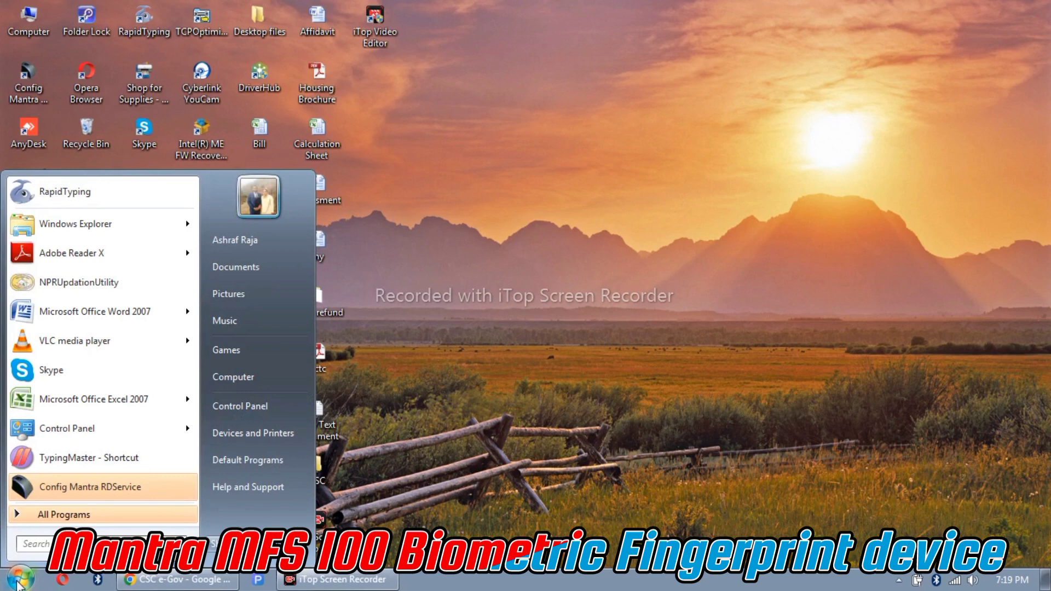
pyautogui.click(255, 404)
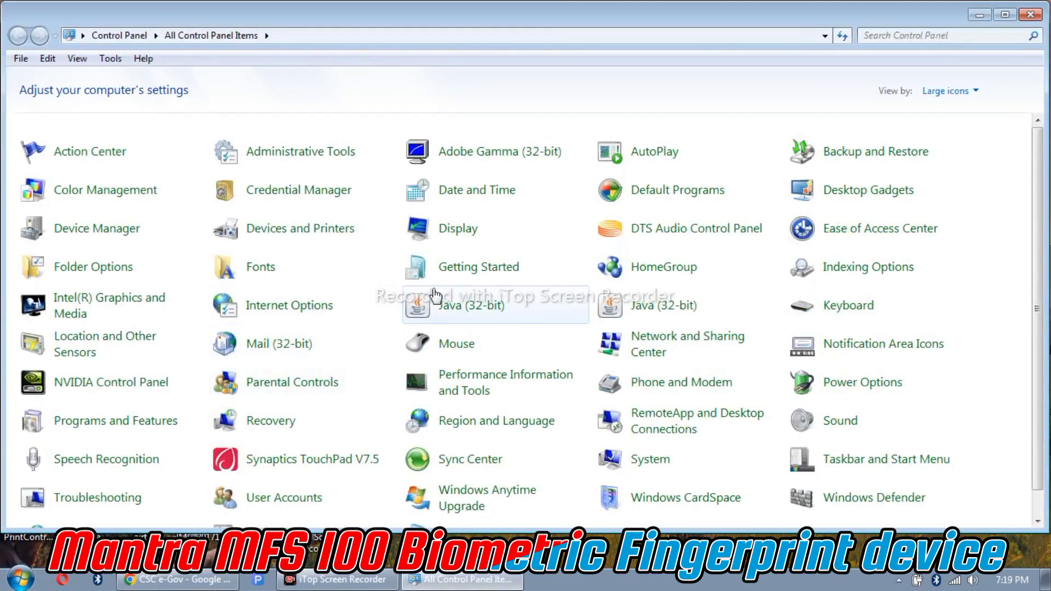
# Step: Search Control Panel for 'p' and open Programs and Features
pyautogui.click(919, 35)
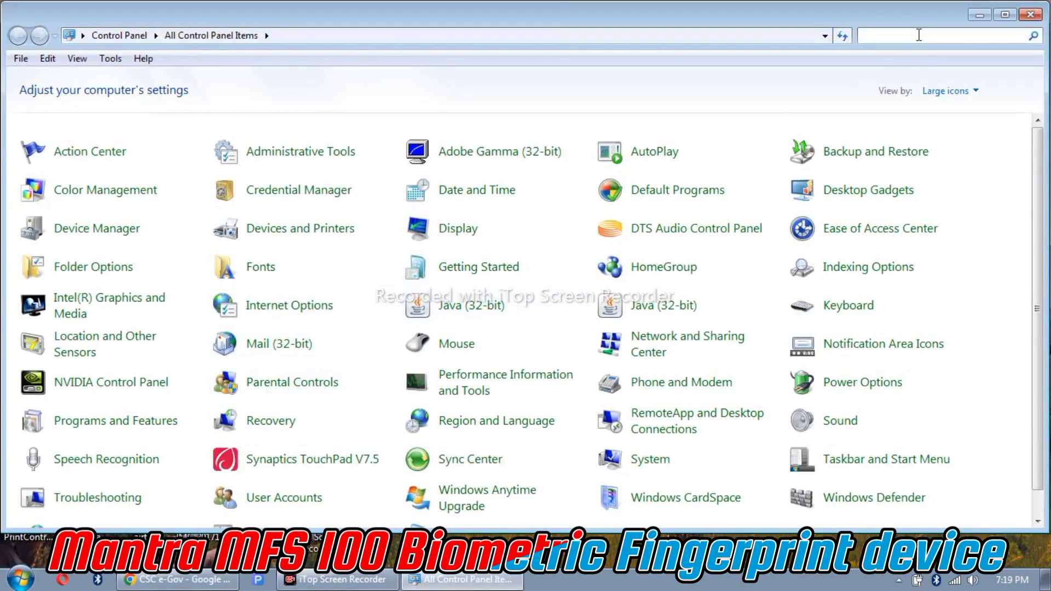
pyautogui.write('p')
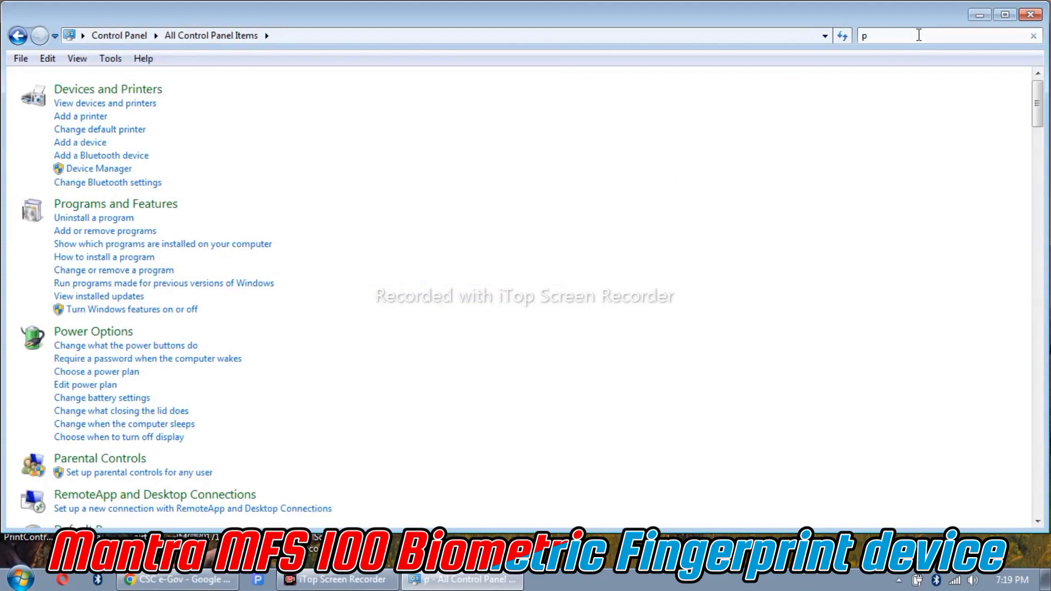
pyautogui.click(160, 205)
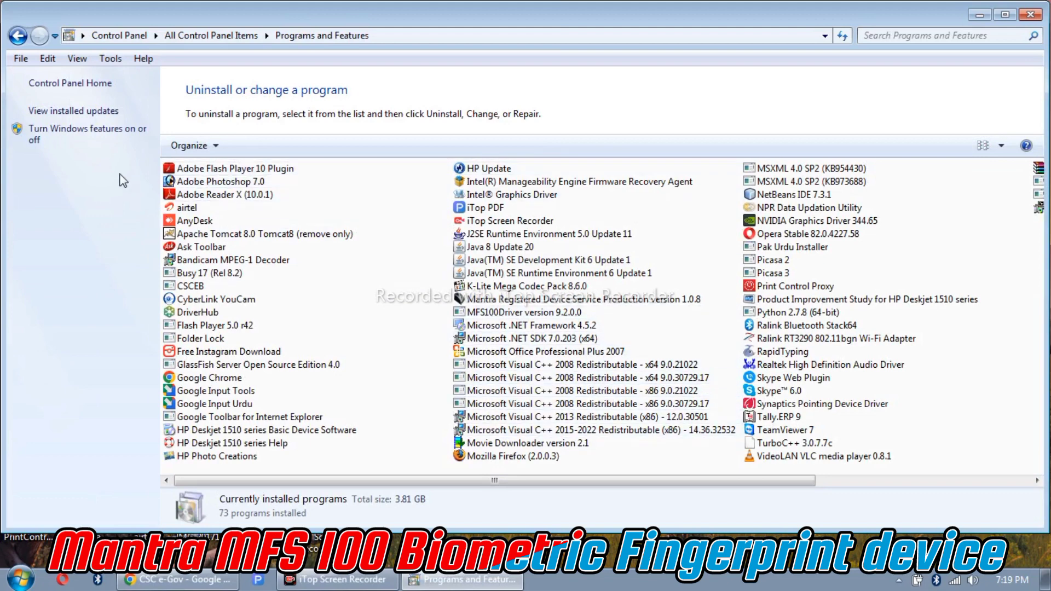
pyautogui.click(64, 142)
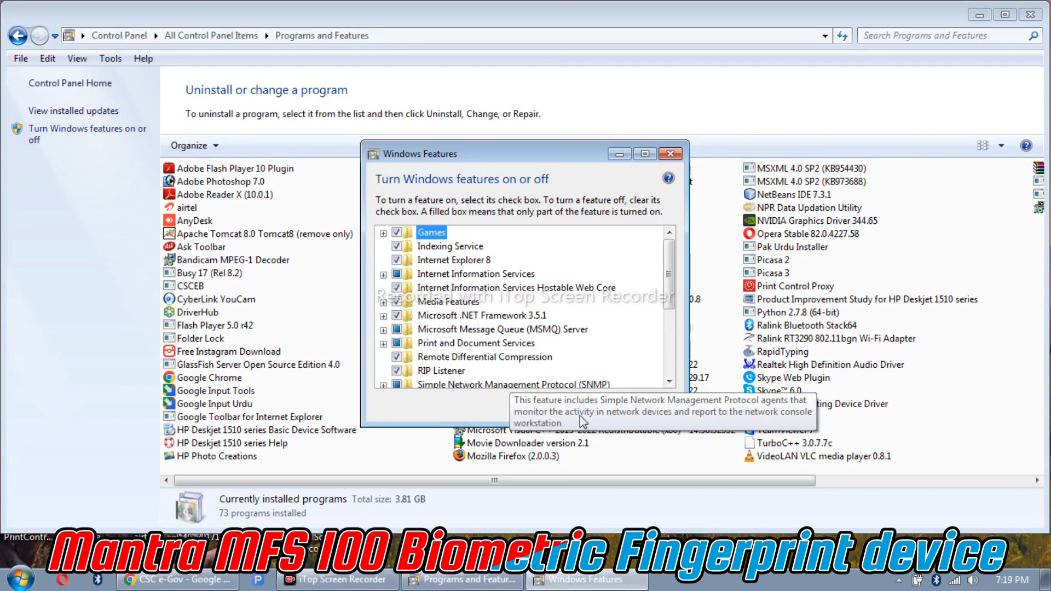
pyautogui.click(581, 408)
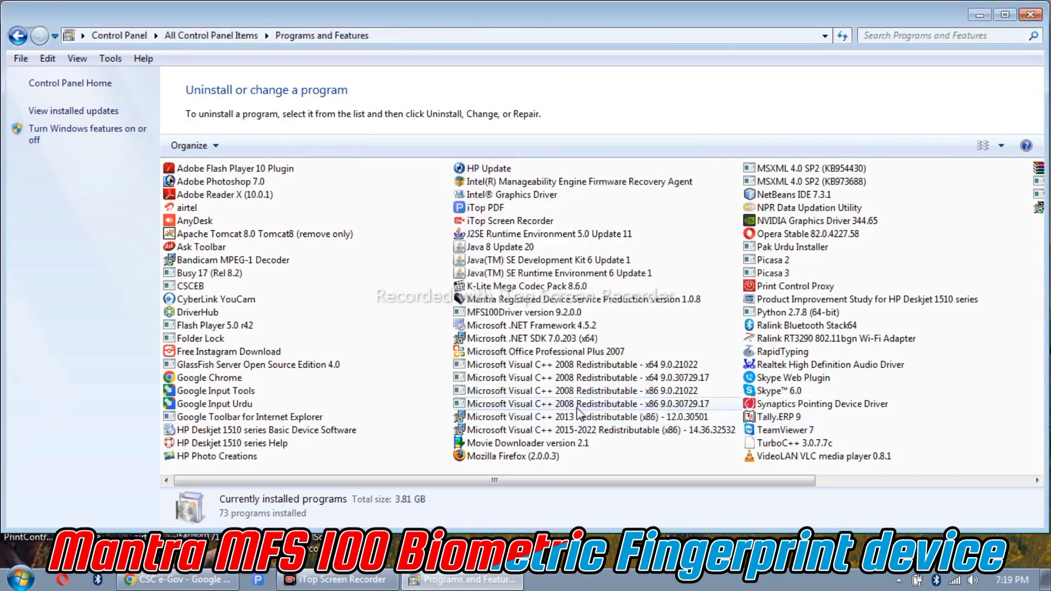